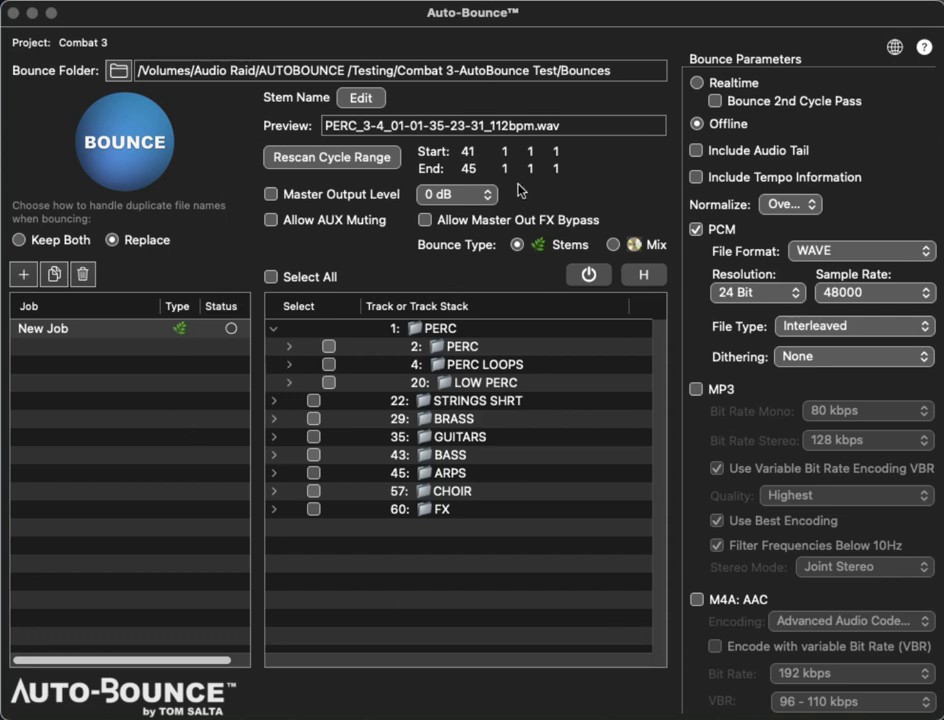
Review the stem's output filename format and separator options, and accept them as they are.
left_click(355, 99)
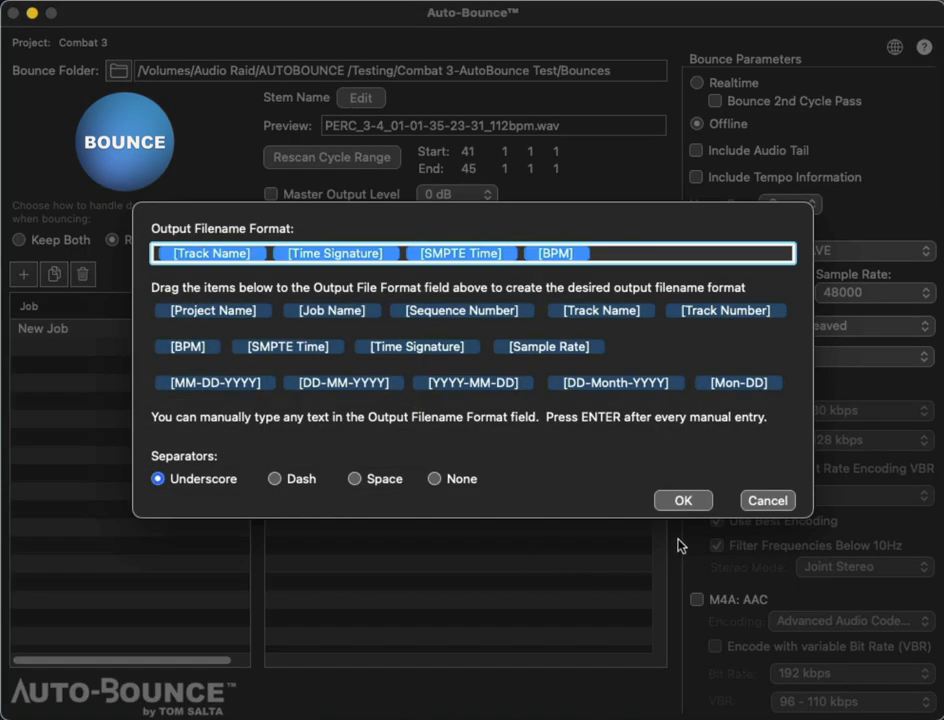
left_click(681, 500)
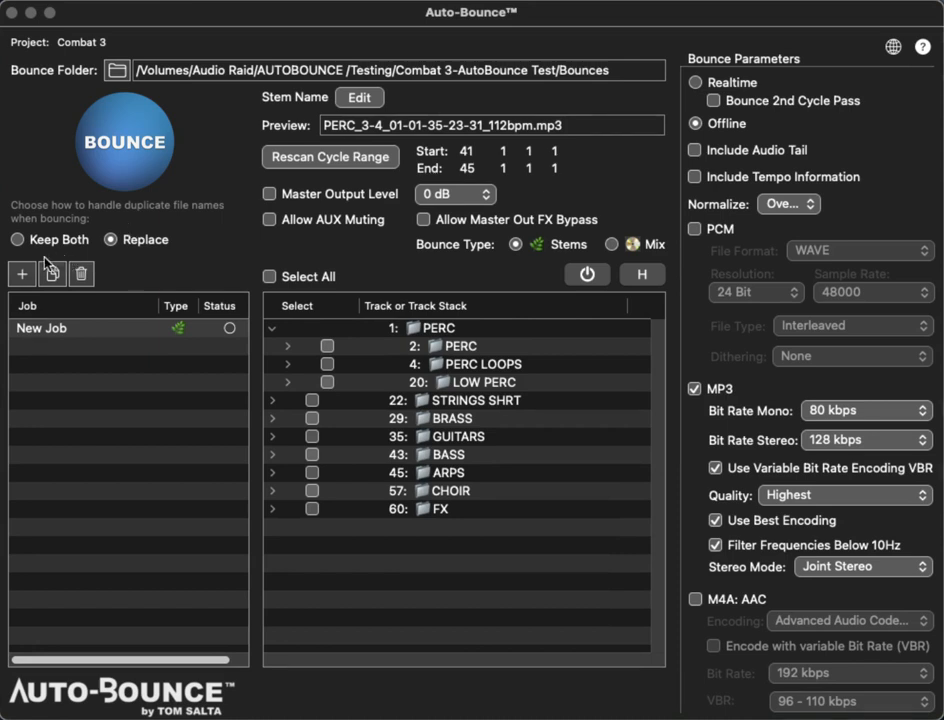
Switch duplicate file handling to Keep Both and back to Replace, and view the available master output levels.
left_click(16, 240)
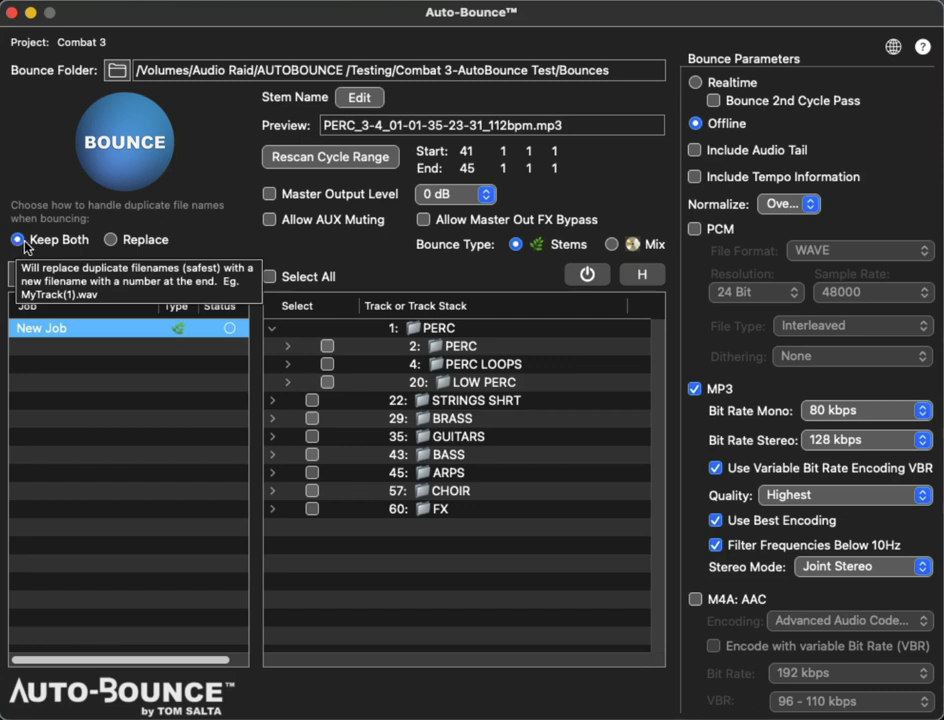
left_click(110, 240)
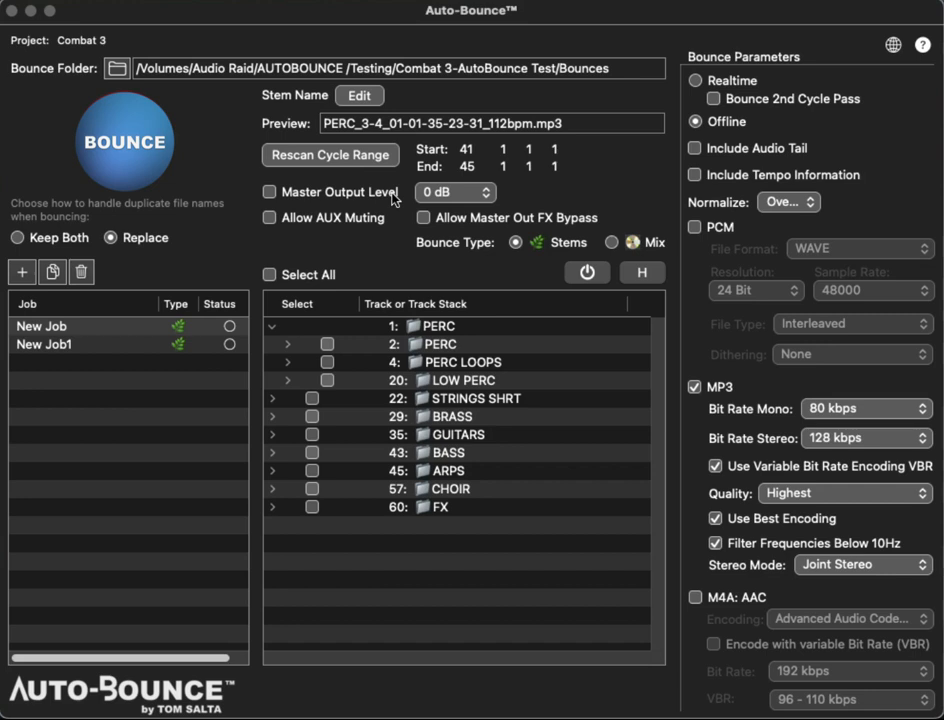
left_click(481, 193)
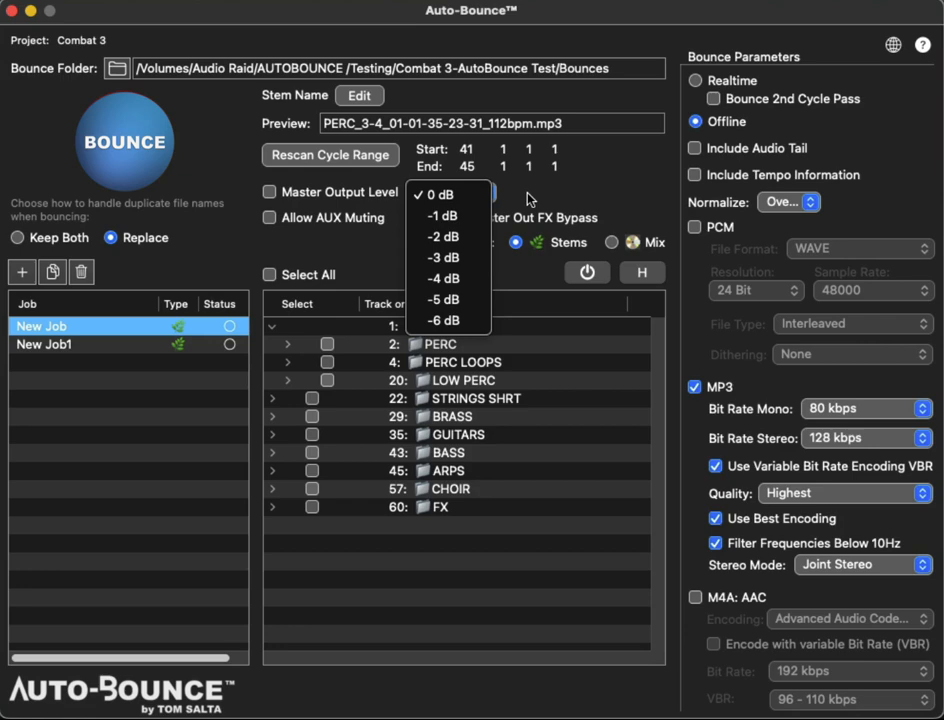
left_click(528, 194)
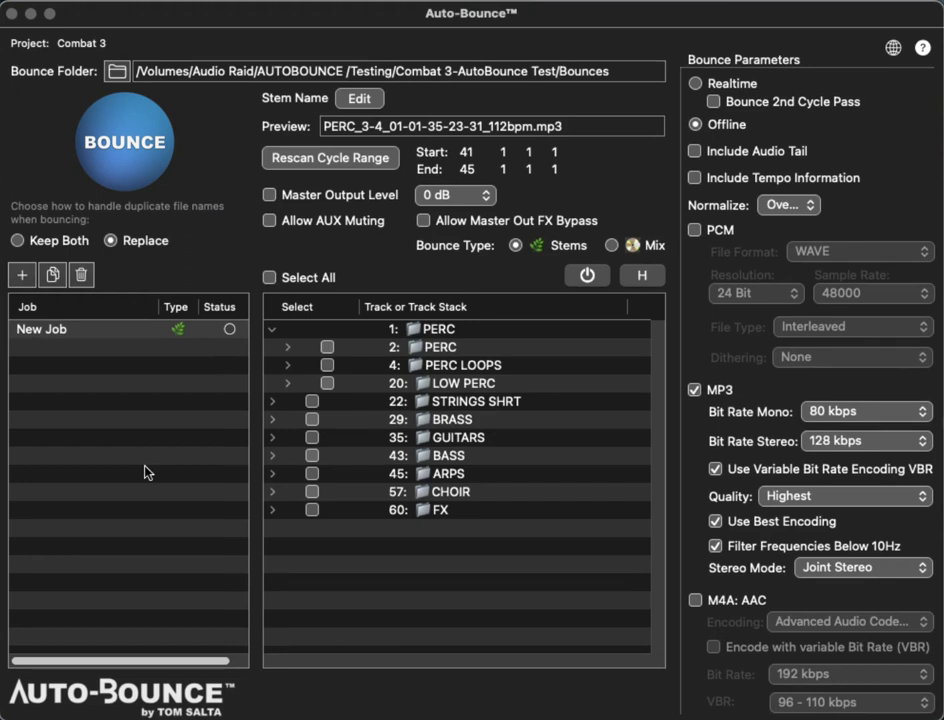
Duplicate New Job twice in the job list.
left_click(40, 330)
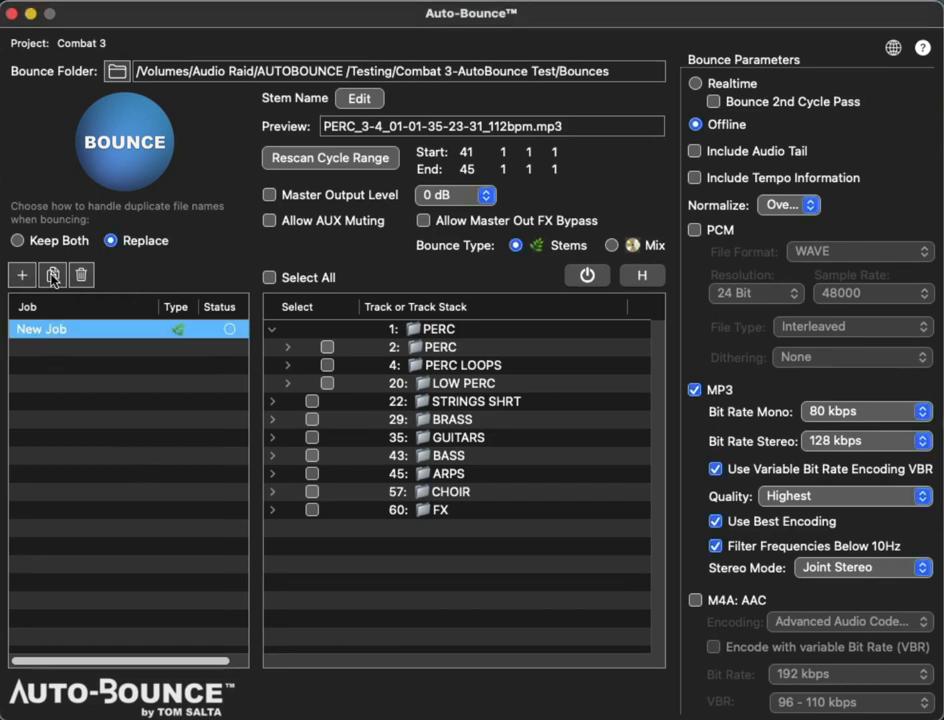
left_click(52, 276)
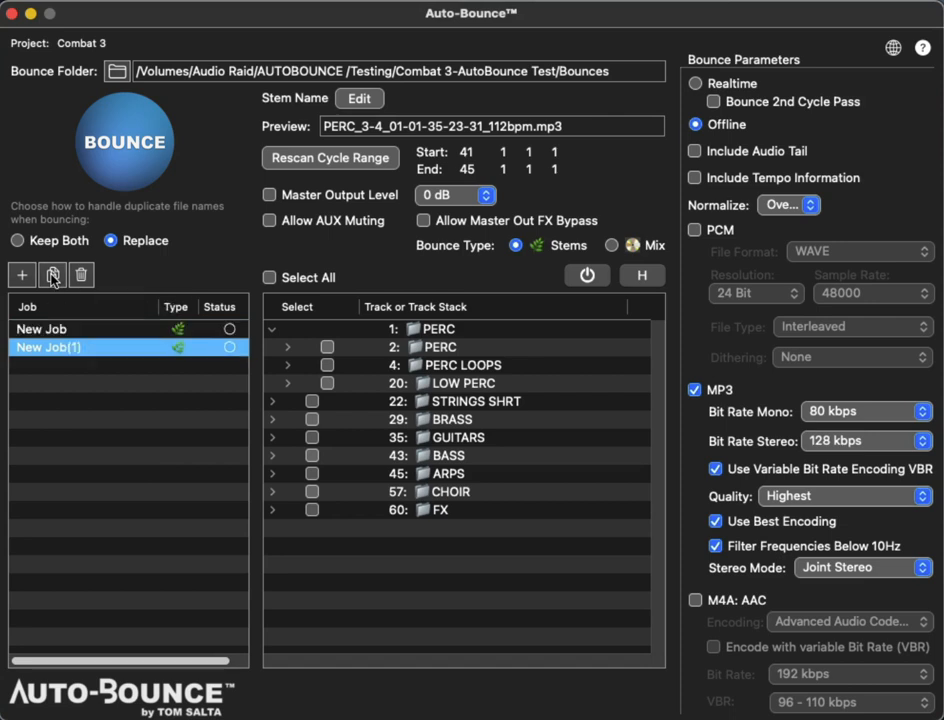
left_click(52, 276)
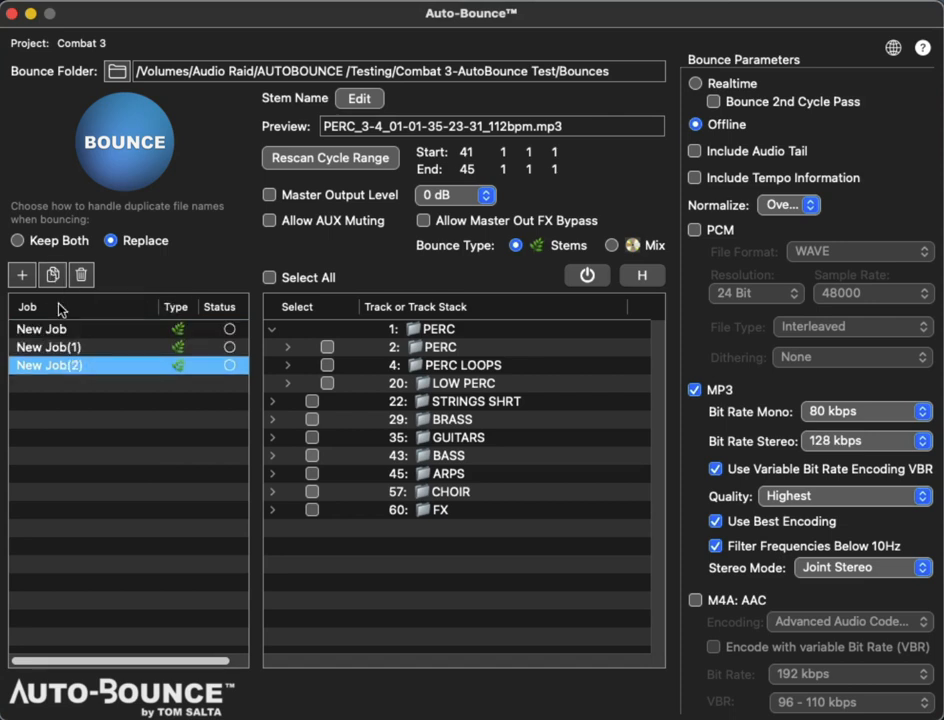
Delete the original New Job and its first duplicate, New Job(1), from the job list.
left_click(44, 330)
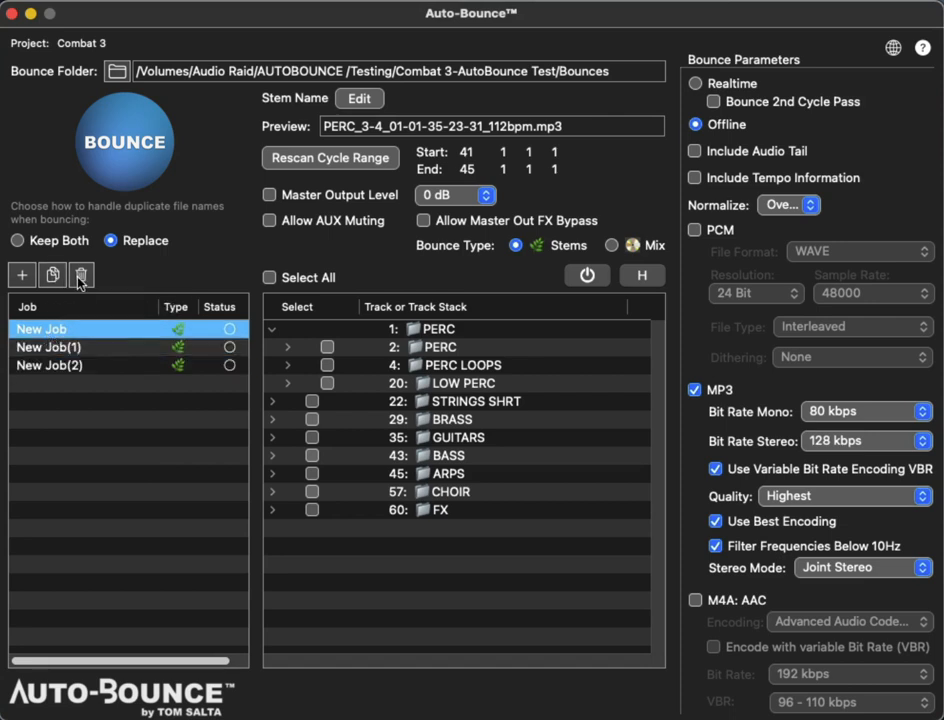
left_click(80, 276)
left_click(47, 330)
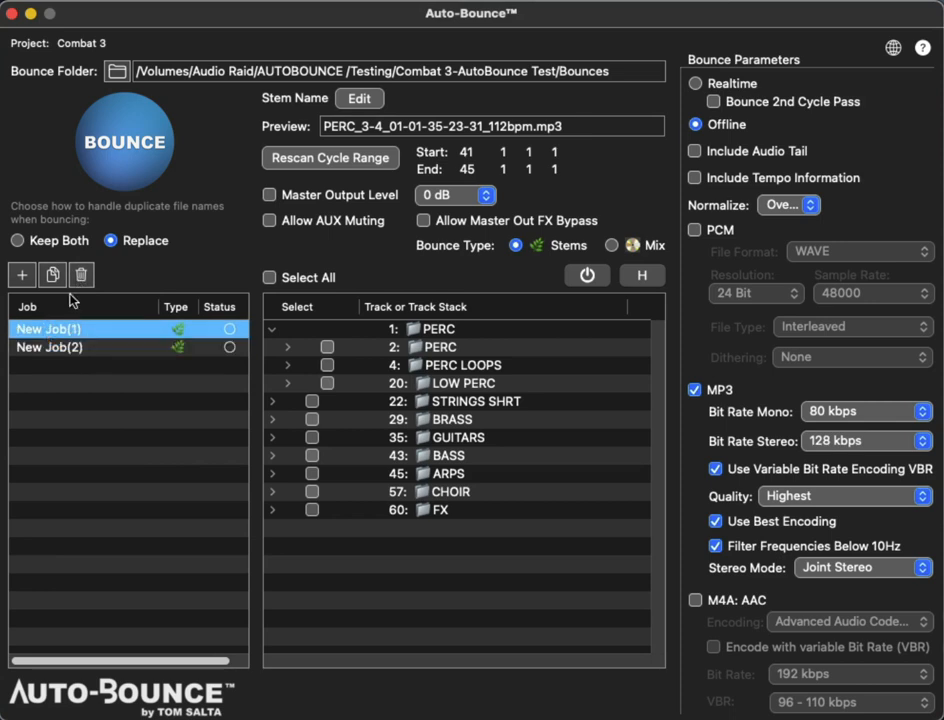
left_click(80, 276)
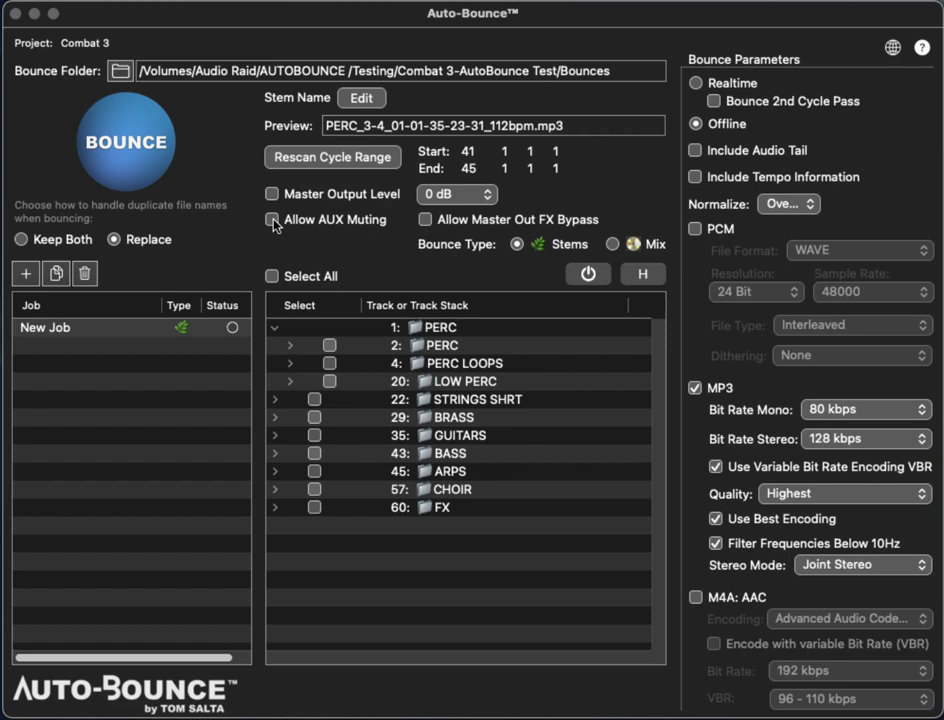
Try muting AUX channels 2.6 and 2.7 with Allow AUX Muting enabled, and disable the option again.
left_click(272, 220)
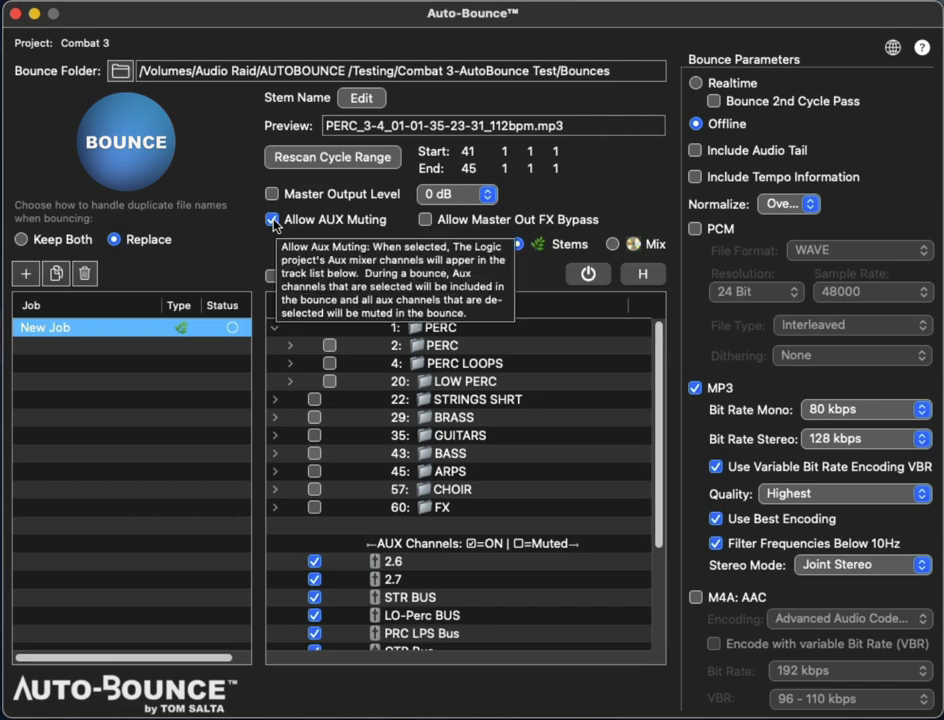
left_click(315, 562)
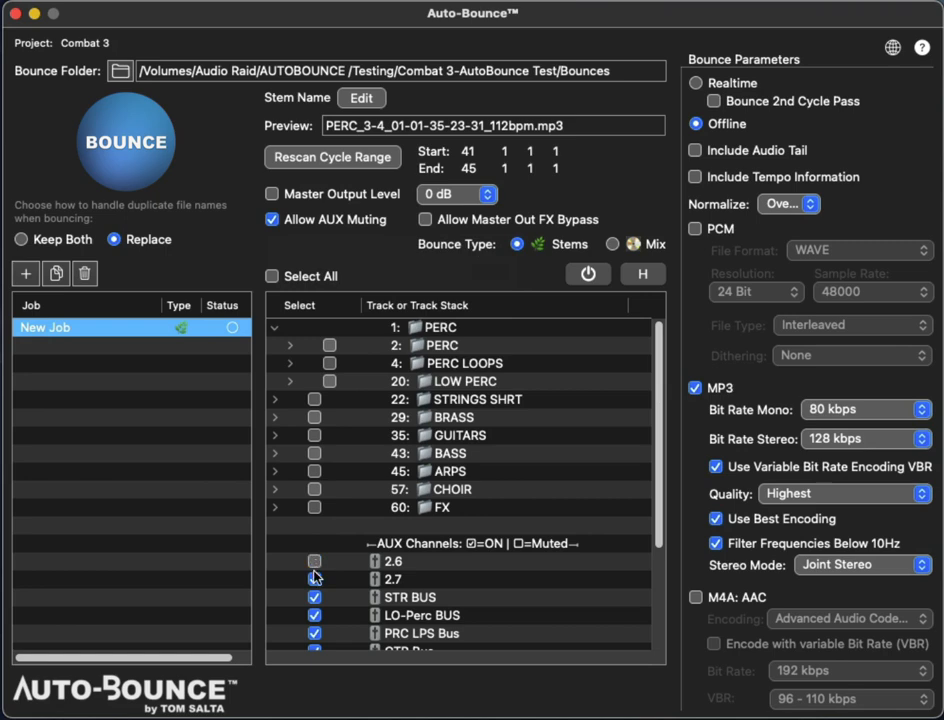
left_click(315, 579)
left_click(271, 219)
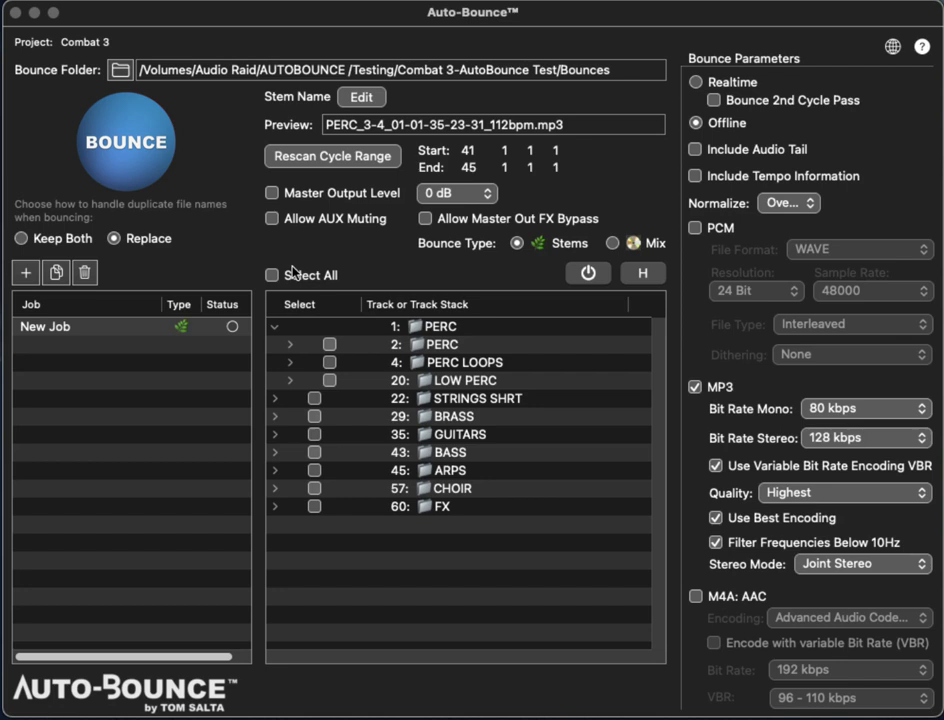
Try Select All on and off, leaving every track and track stack selected for the stem bounce.
left_click(268, 278)
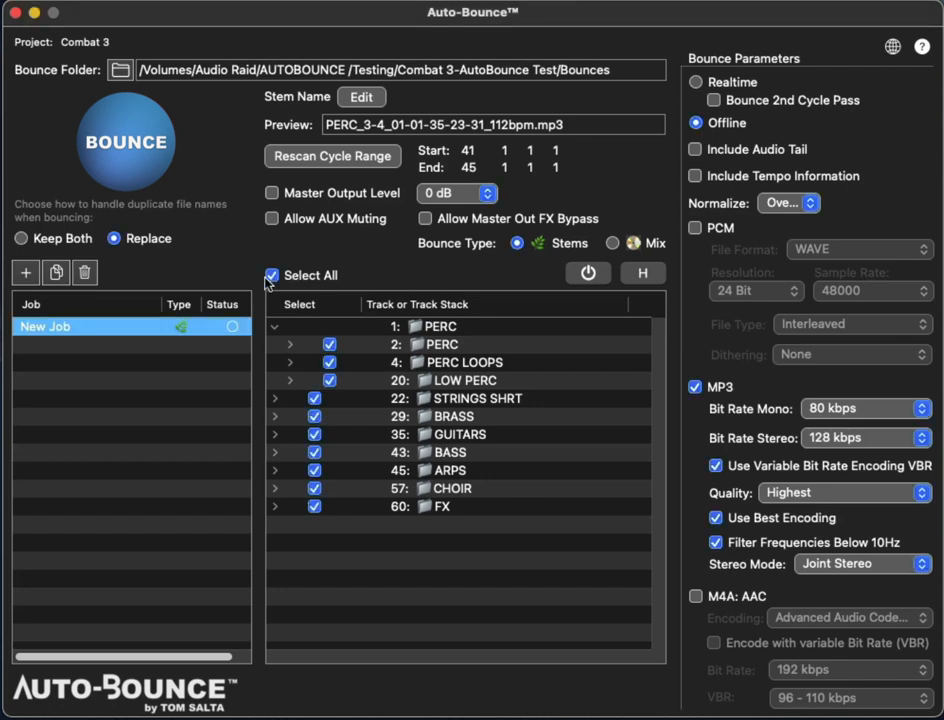
left_click(268, 278)
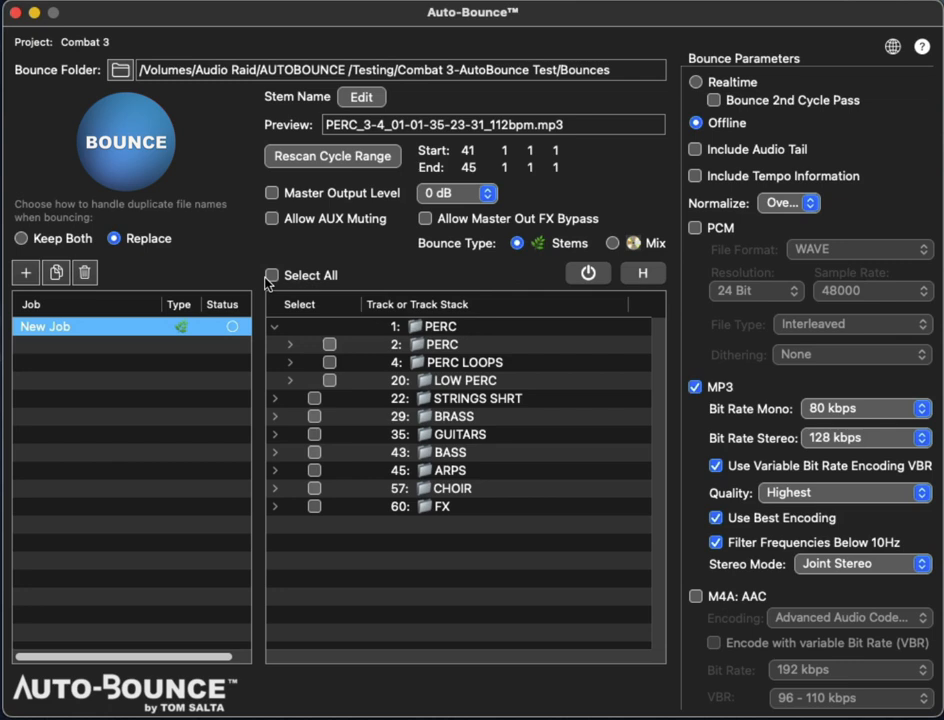
left_click(270, 277)
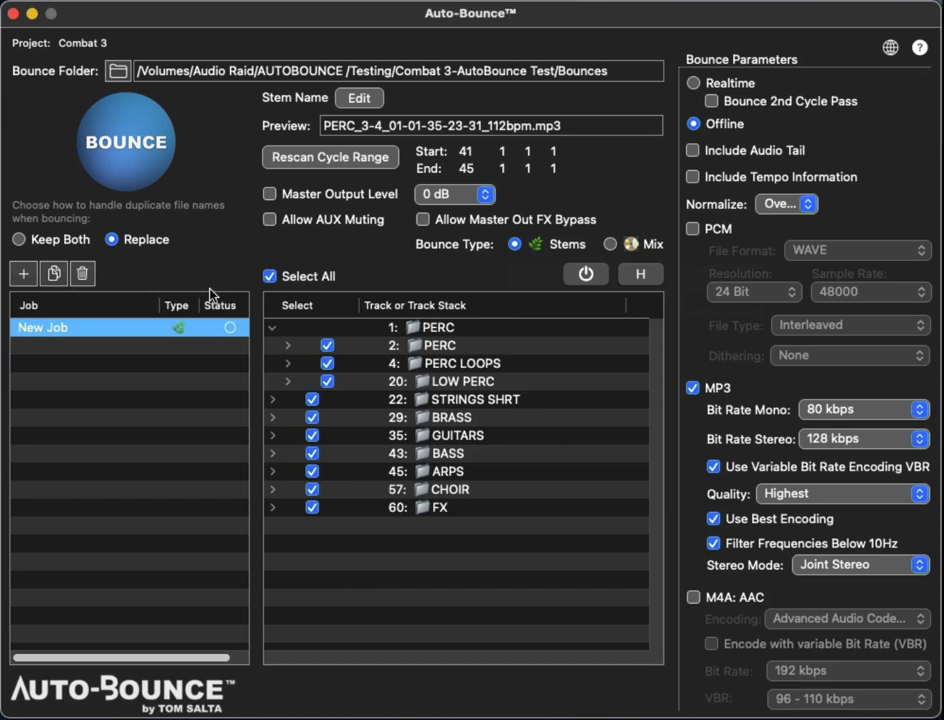
Set the bounce type to Mix and include all track stacks except CHOIR.
left_click(609, 245)
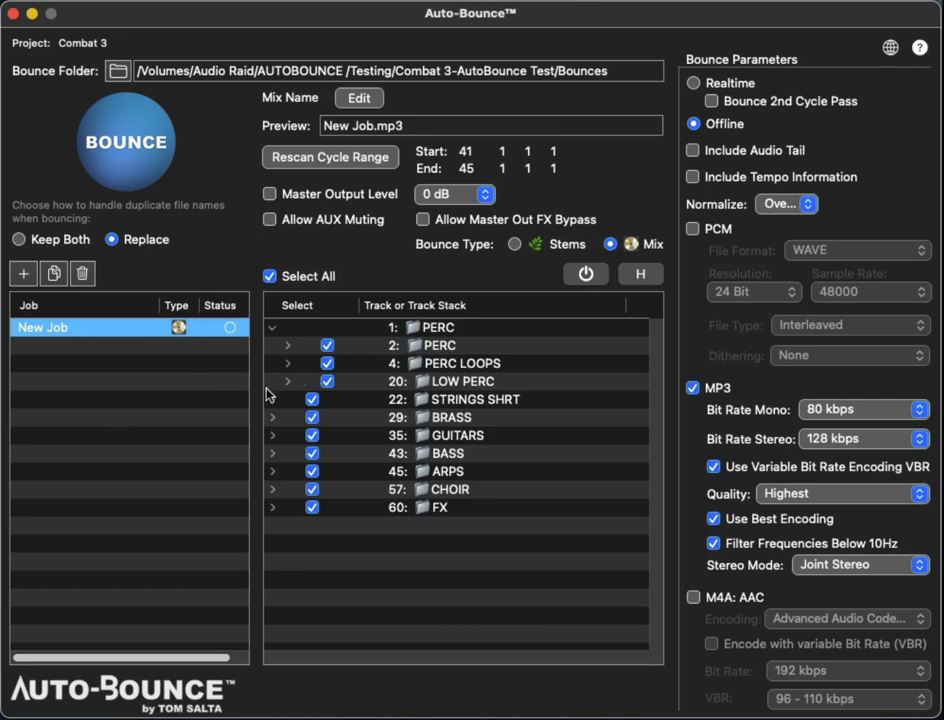
left_click(269, 277)
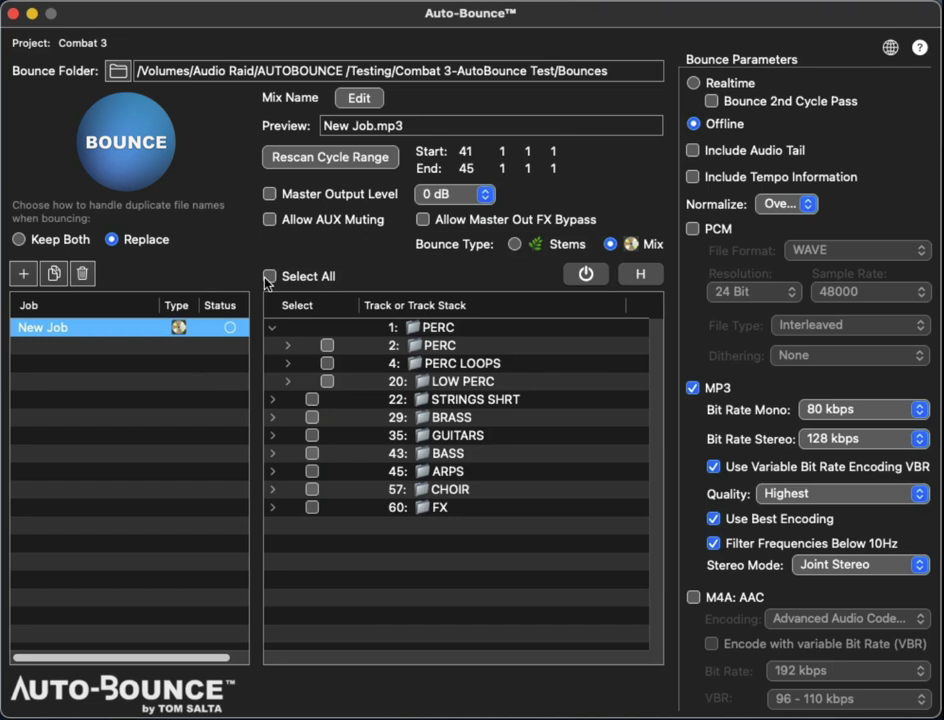
left_click(269, 277)
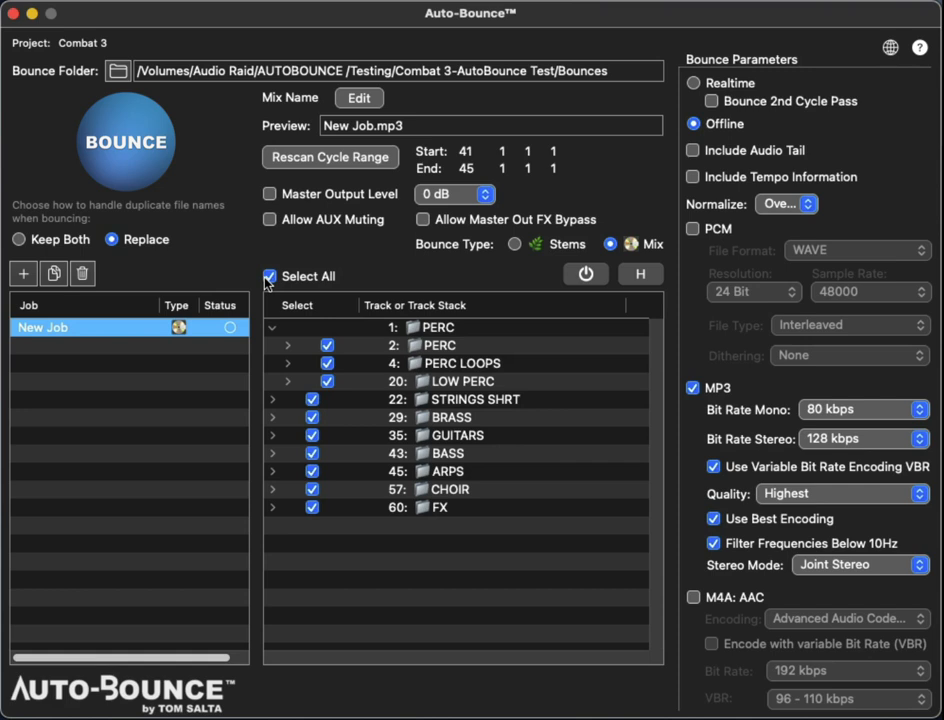
left_click(312, 490)
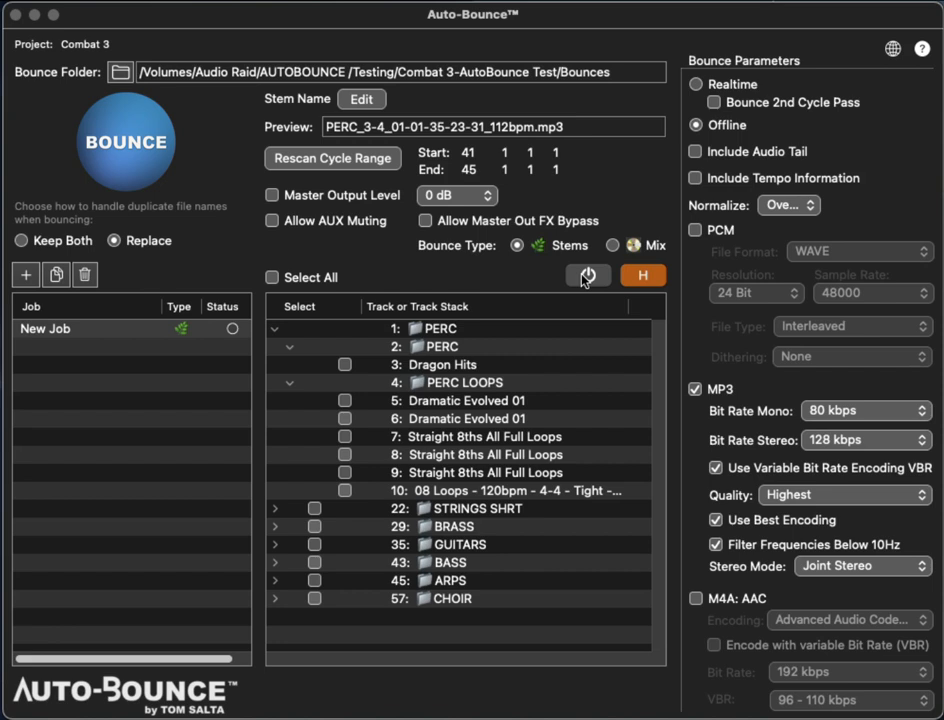
Show and hide the powered-off tracks several times to compare the track list with and without them.
left_click(587, 277)
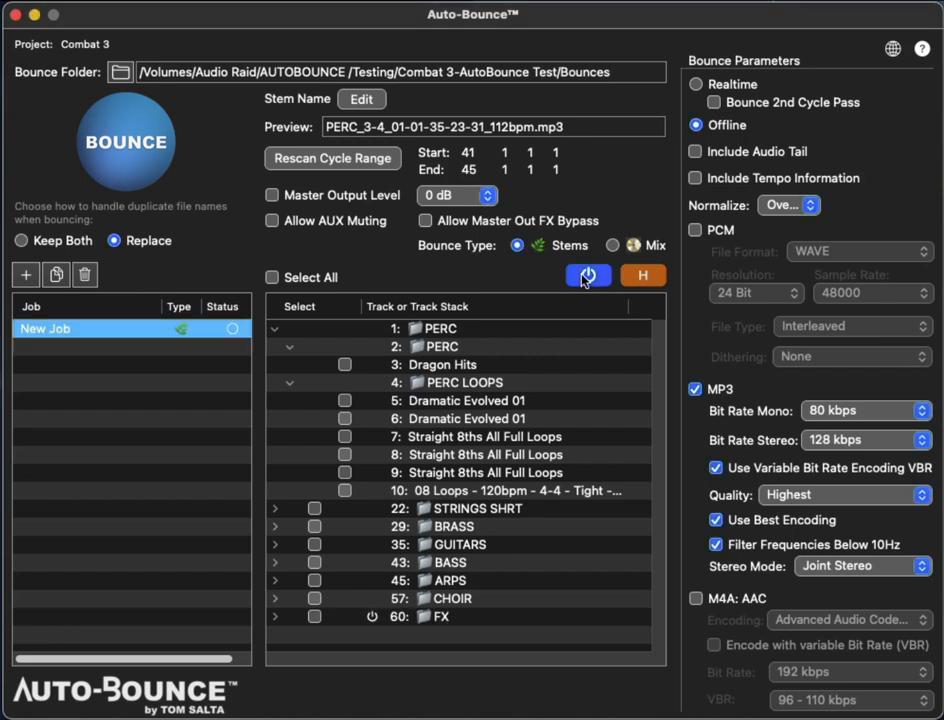
left_click(584, 279)
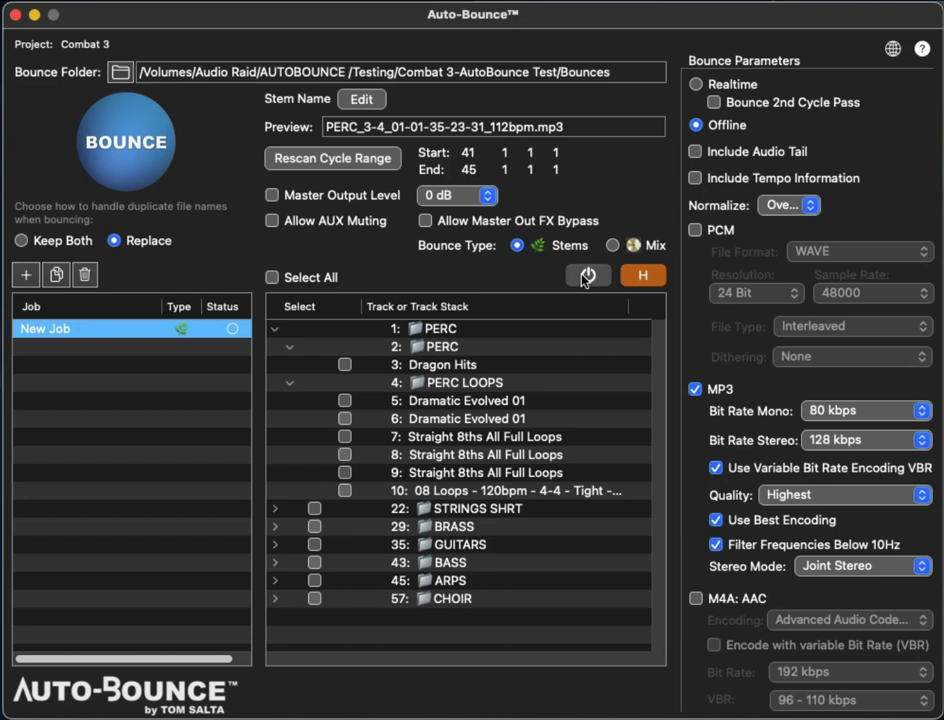
left_click(586, 277)
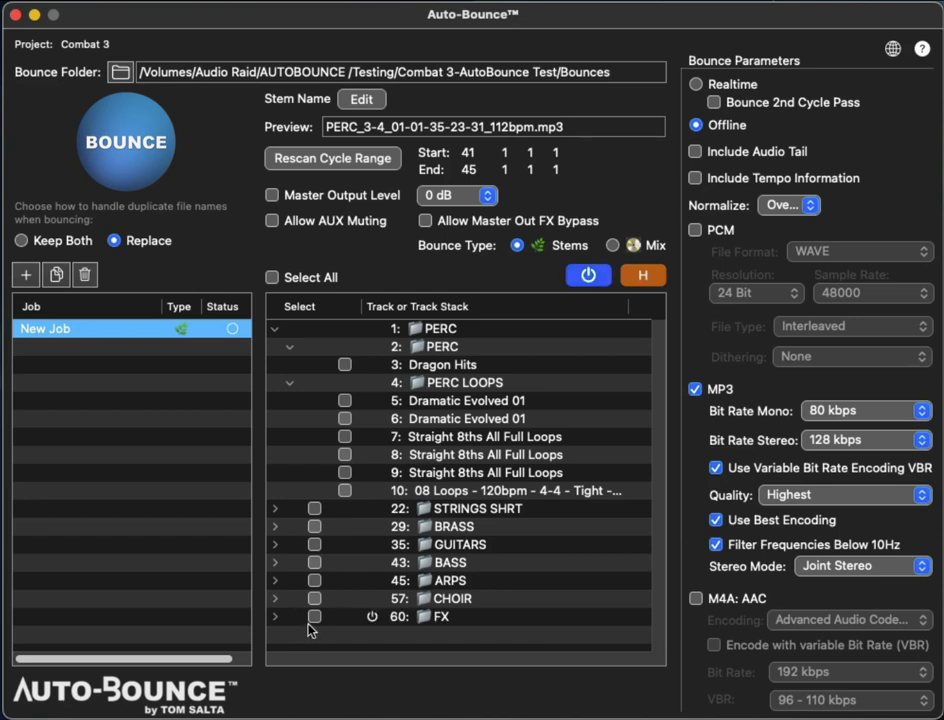
left_click(310, 630)
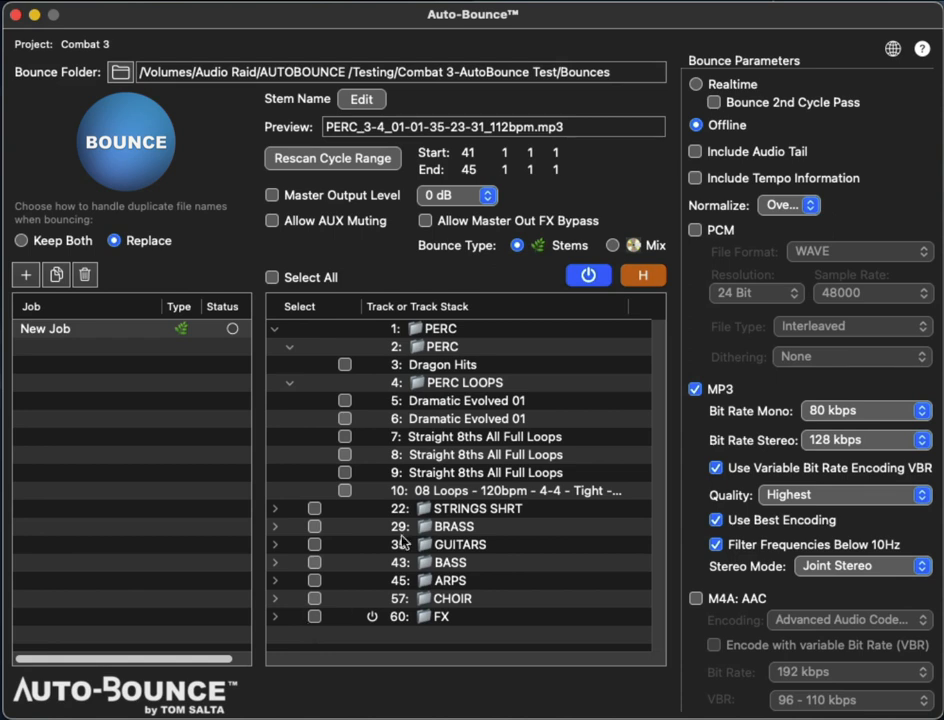
left_click(588, 277)
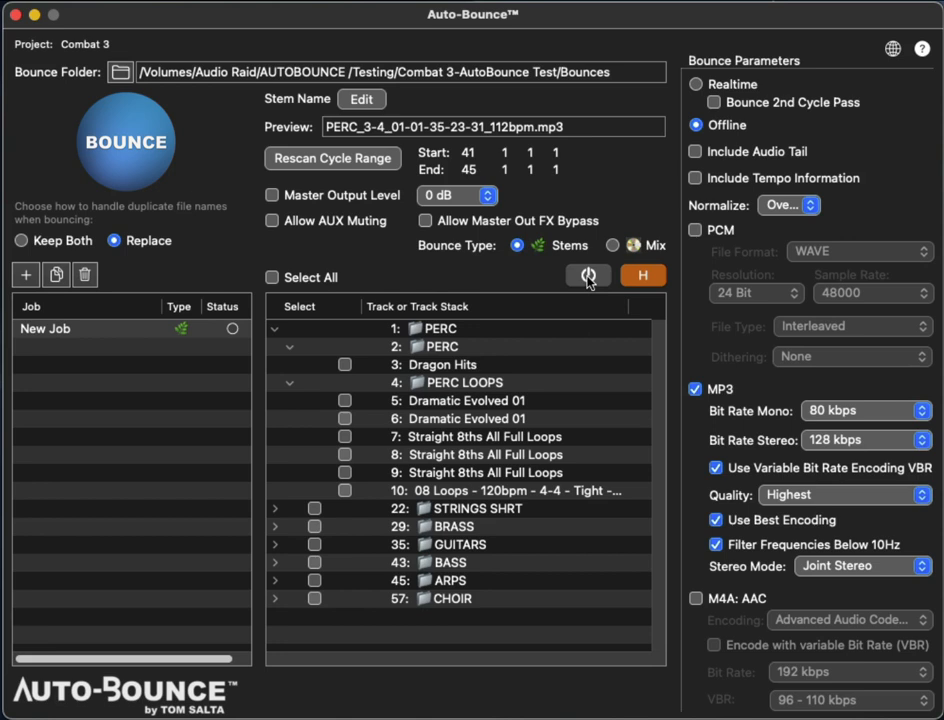
left_click(588, 277)
left_click(588, 277)
left_click(588, 277)
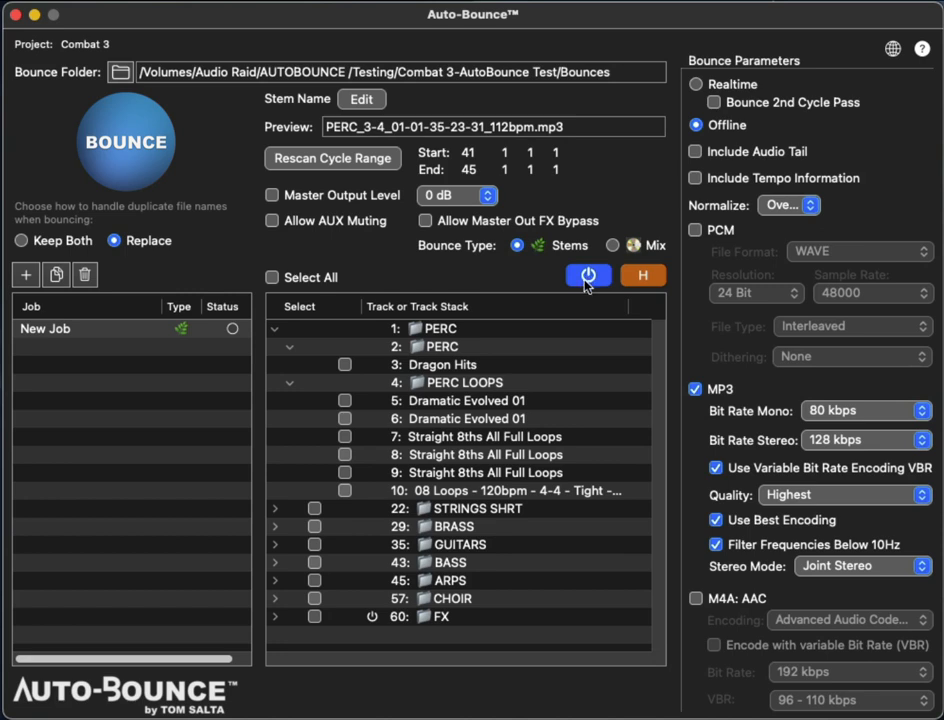
left_click(370, 620)
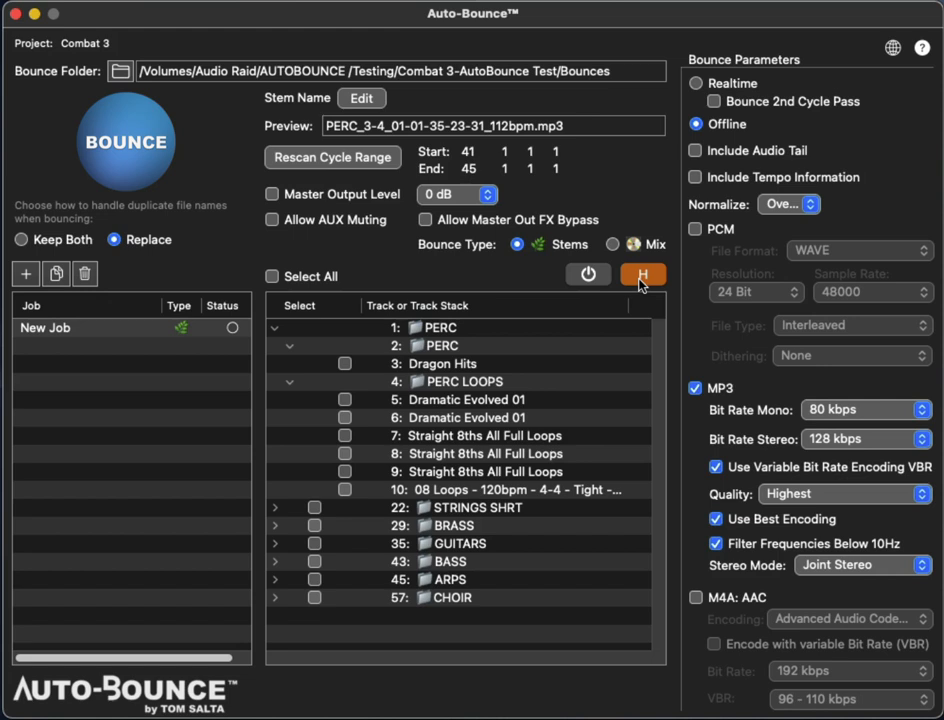
Show both the hidden tracks and the powered-off tracks in the track list.
left_click(640, 280)
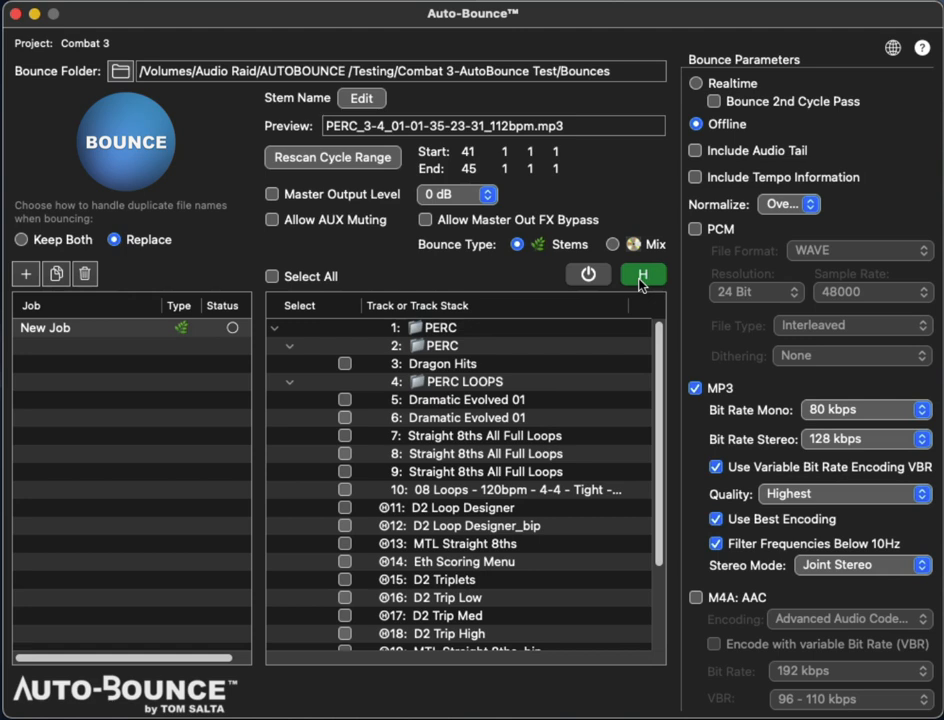
left_click(640, 281)
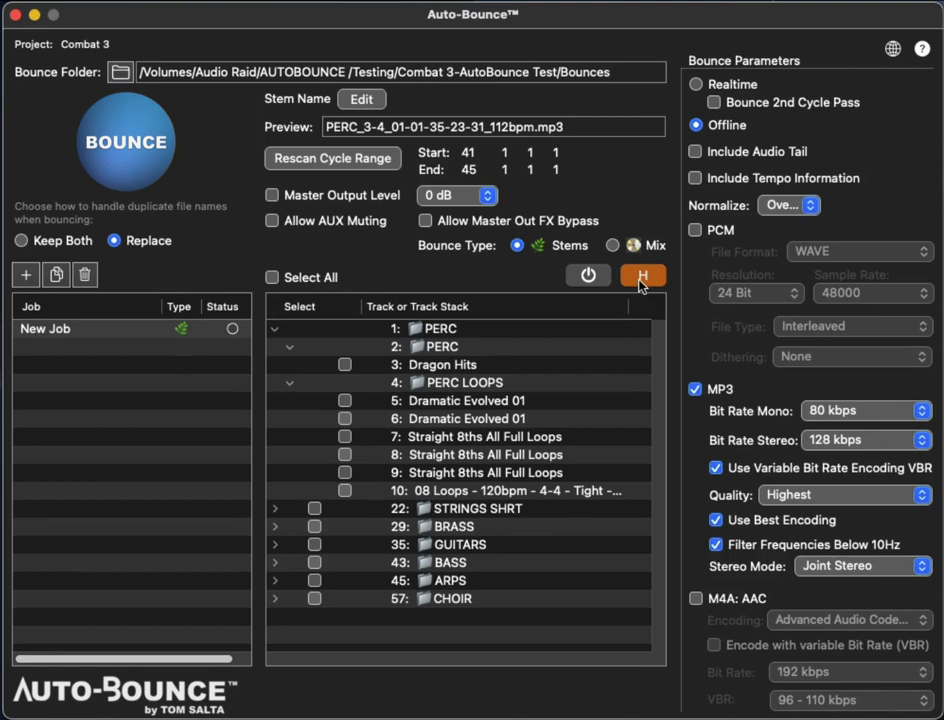
left_click(641, 277)
left_click(584, 277)
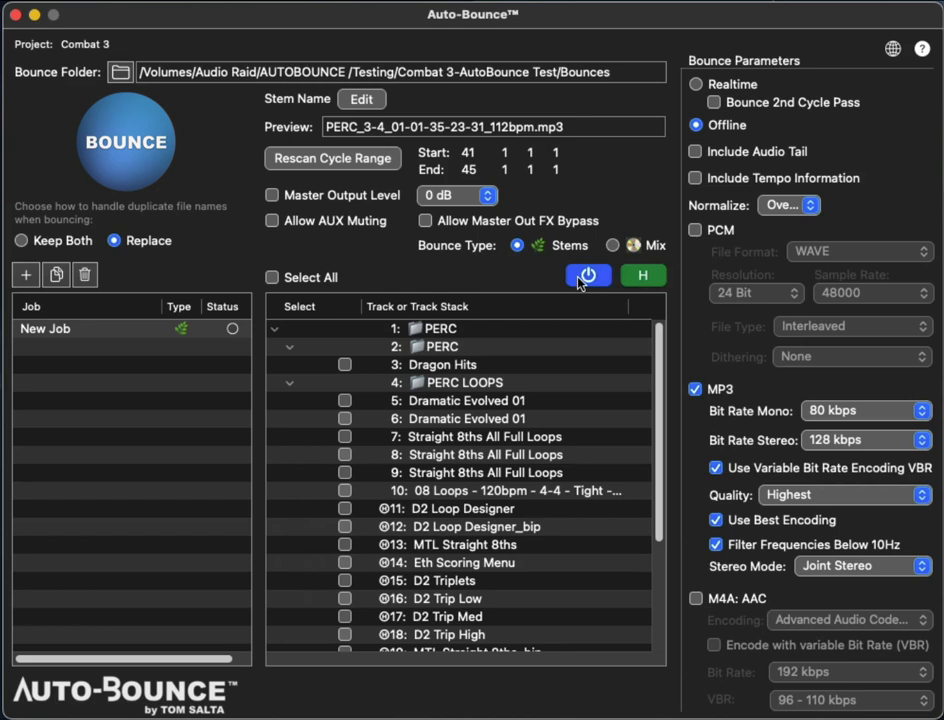
Include D2 Trip High, D2 Loop Designer and Decimator - Ensemble Drums - Epic in the stems of New Job.
left_click(344, 634)
left_click(344, 508)
scroll(347, 533, "down", 2)
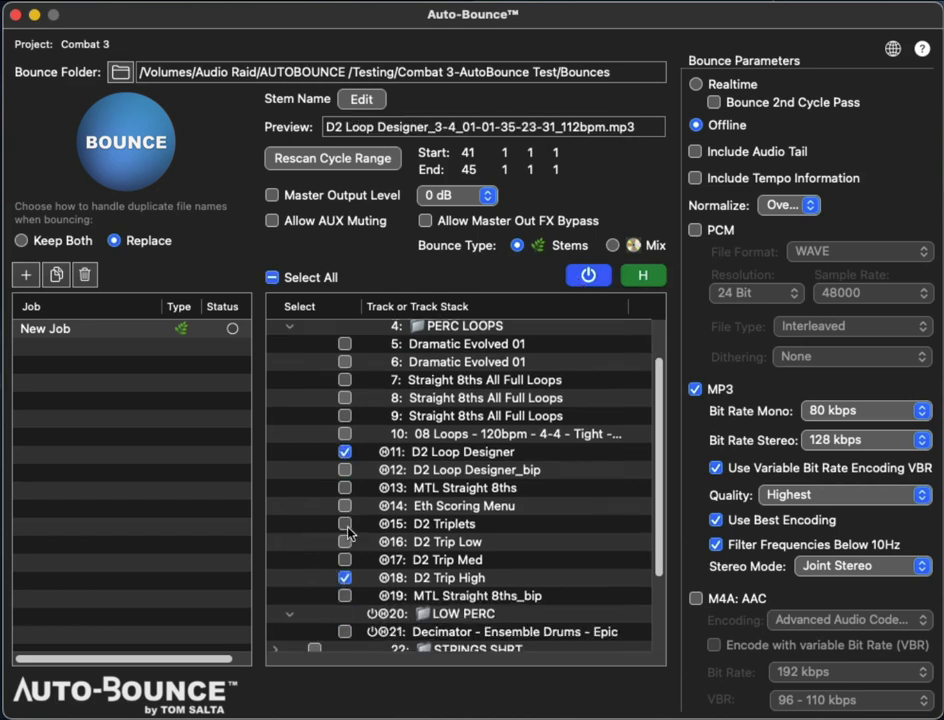
scroll(347, 533, "down", 3)
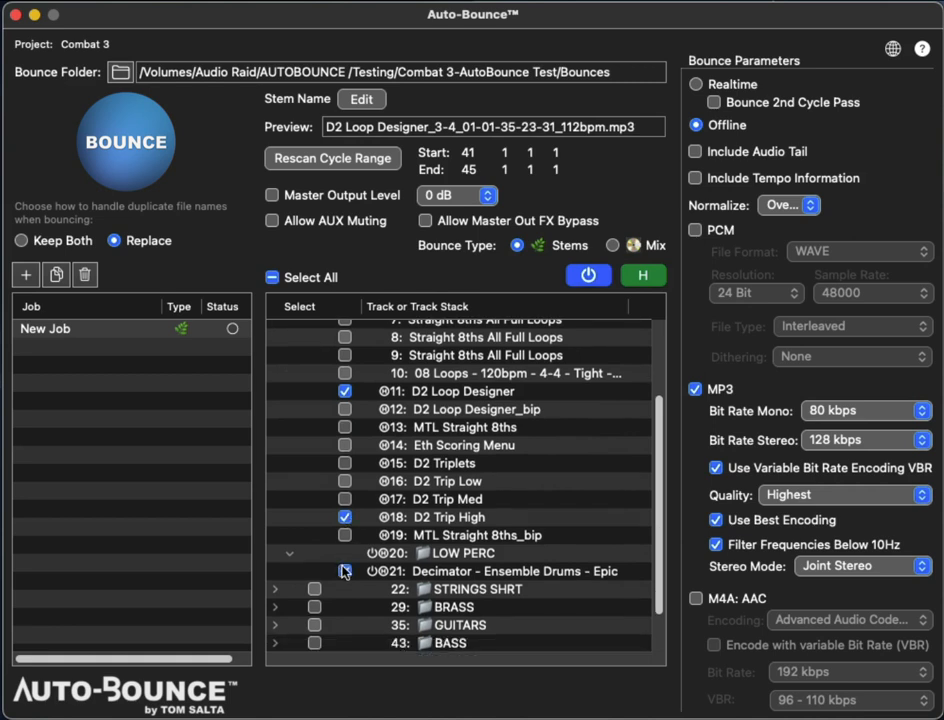
left_click(150, 329)
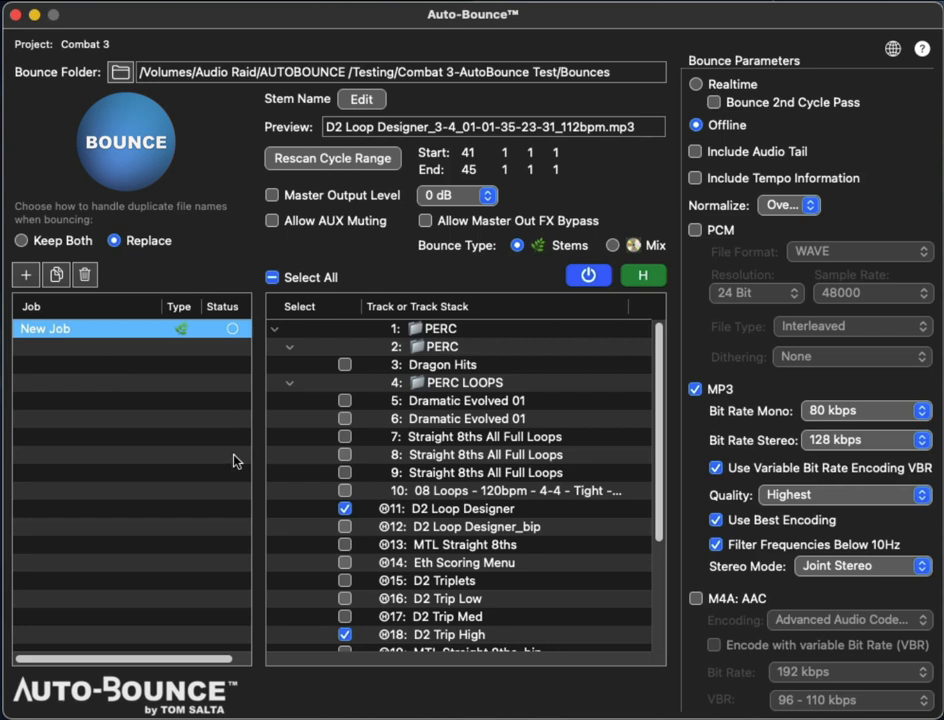
Add a second job to the job list and set its bounce type to Mix.
key("super+n")
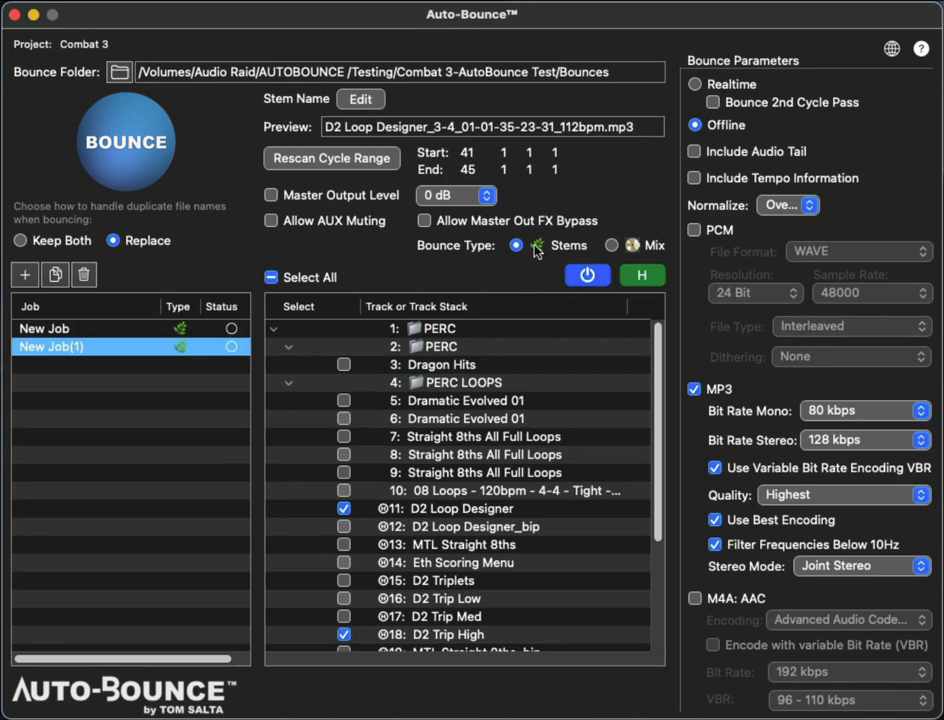
left_click(611, 245)
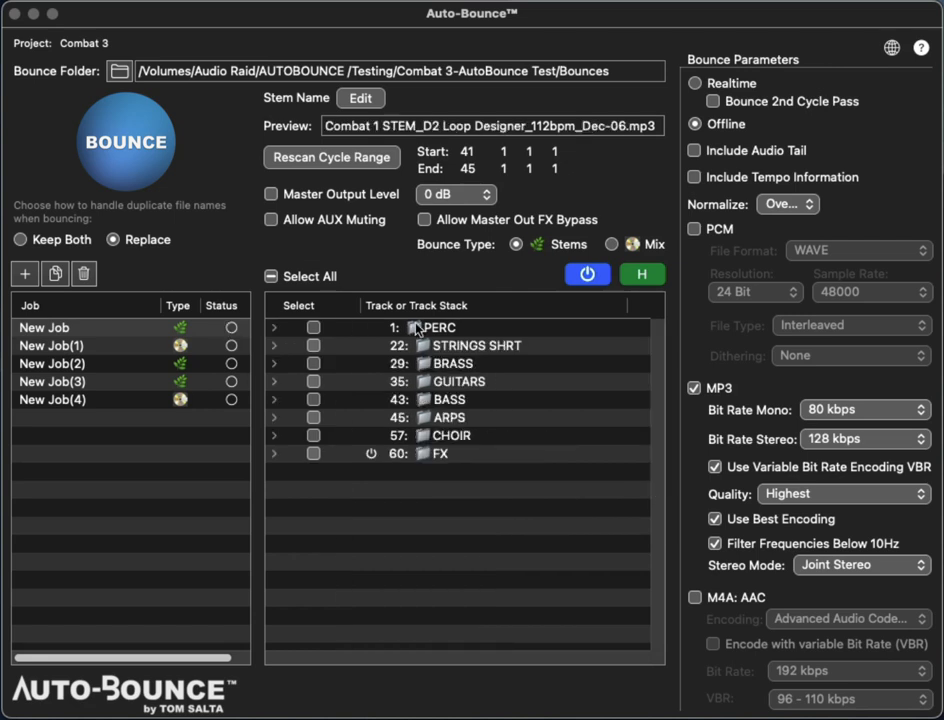
Expand the STRINGS SHRT and outer PERC track stacks of New Job to view their contents.
left_click(327, 541)
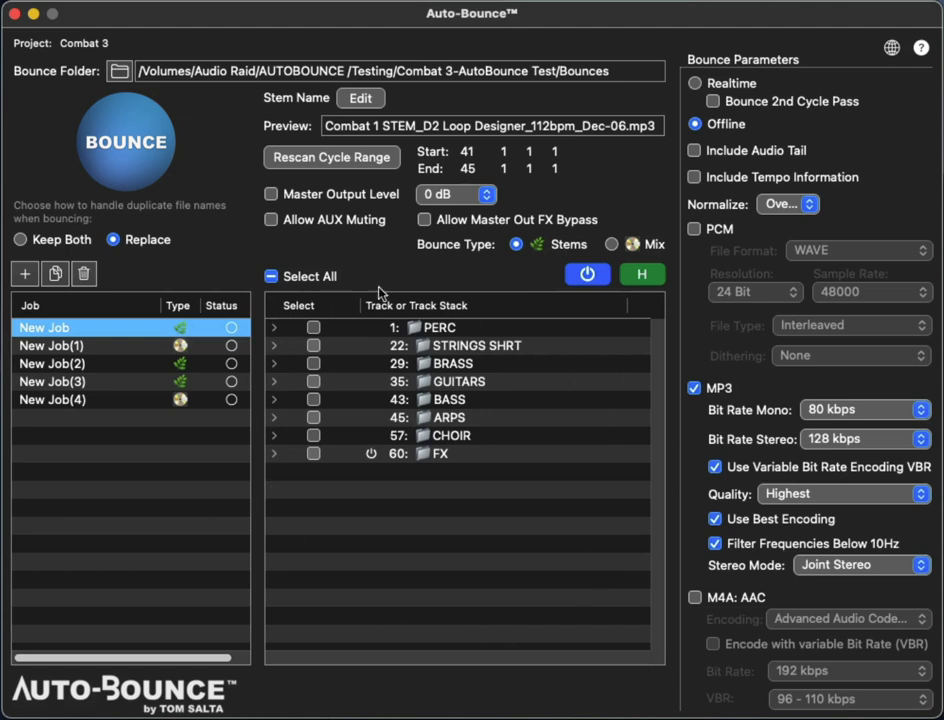
left_click(273, 345)
left_click(273, 327)
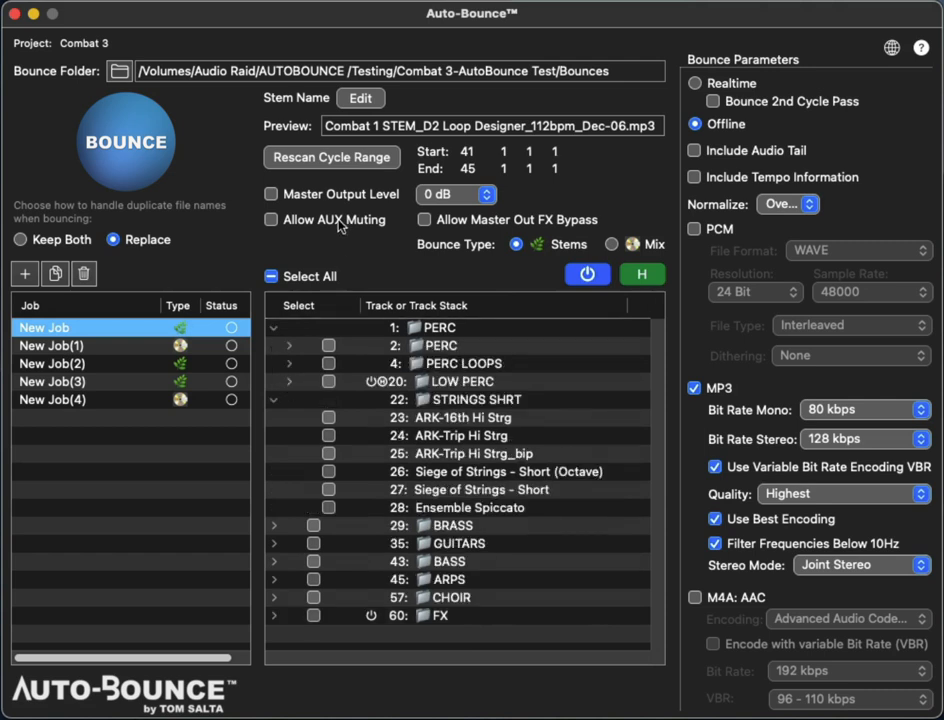
Allow AUX muting and master output FX bypass for New Job and look over the listed AUX channels.
left_click(271, 220)
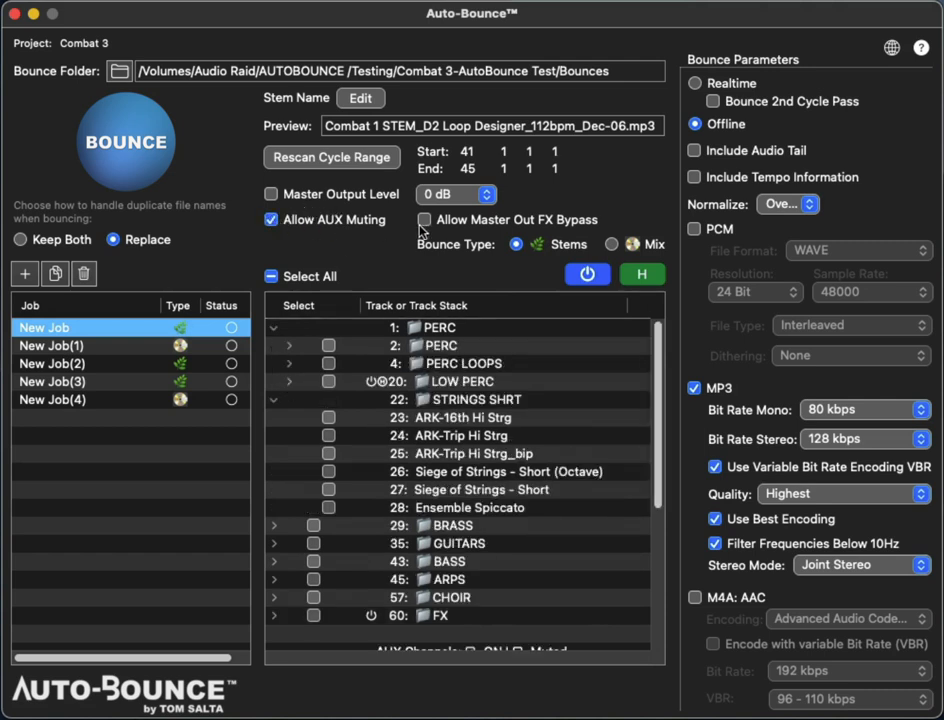
left_click(427, 220)
scroll(657, 472, "down", 10)
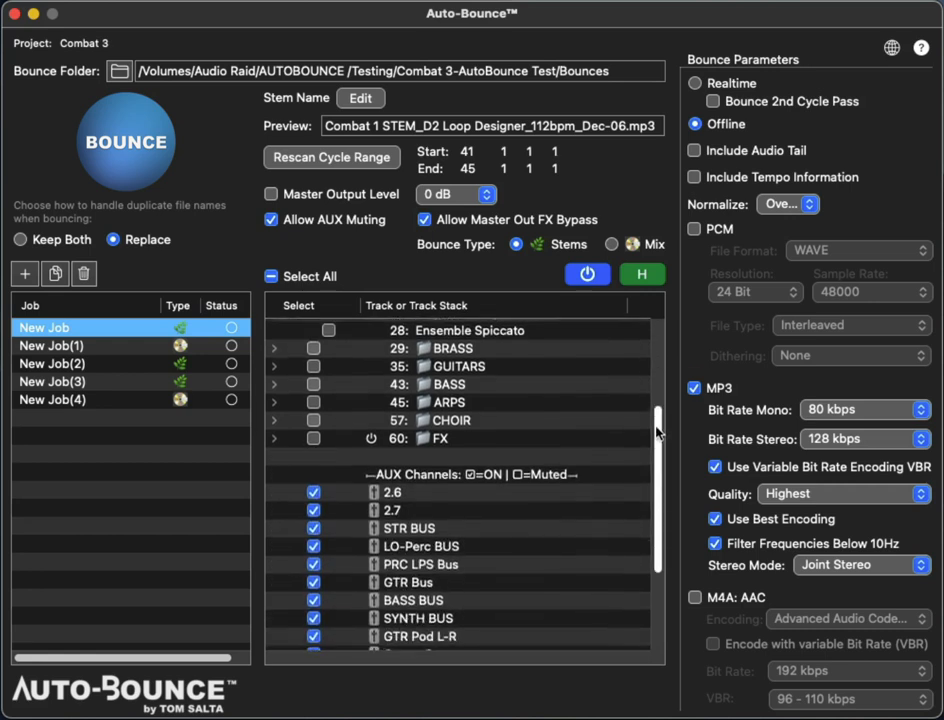
left_click_drag(657, 472, 659, 340)
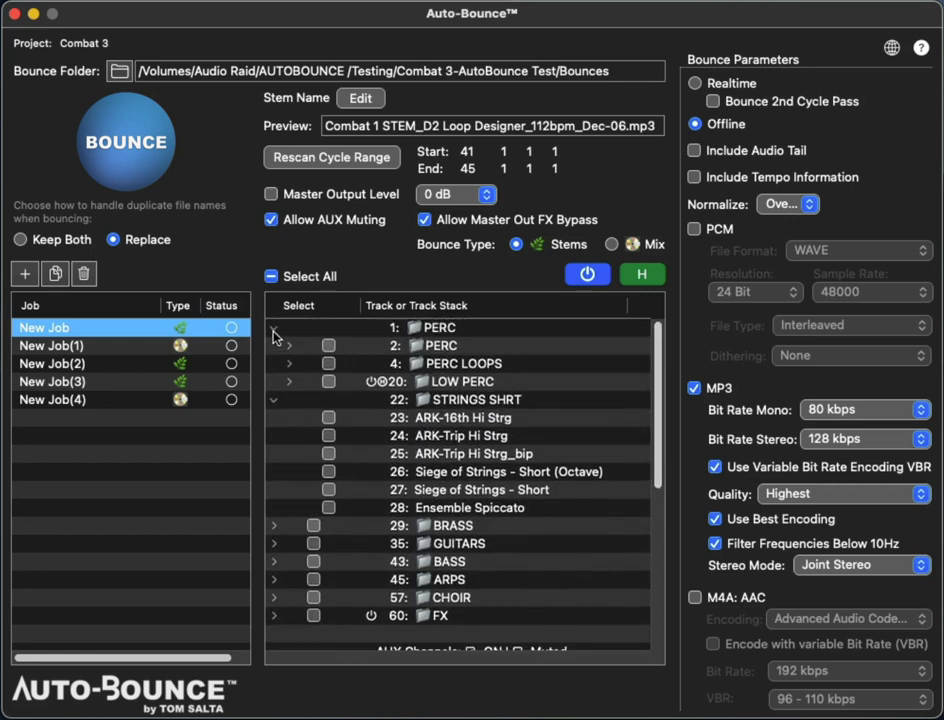
Collapse the STRINGS SHRT stack and expand the outer PERC stack together with the PERC stack nested inside it.
left_click(273, 331)
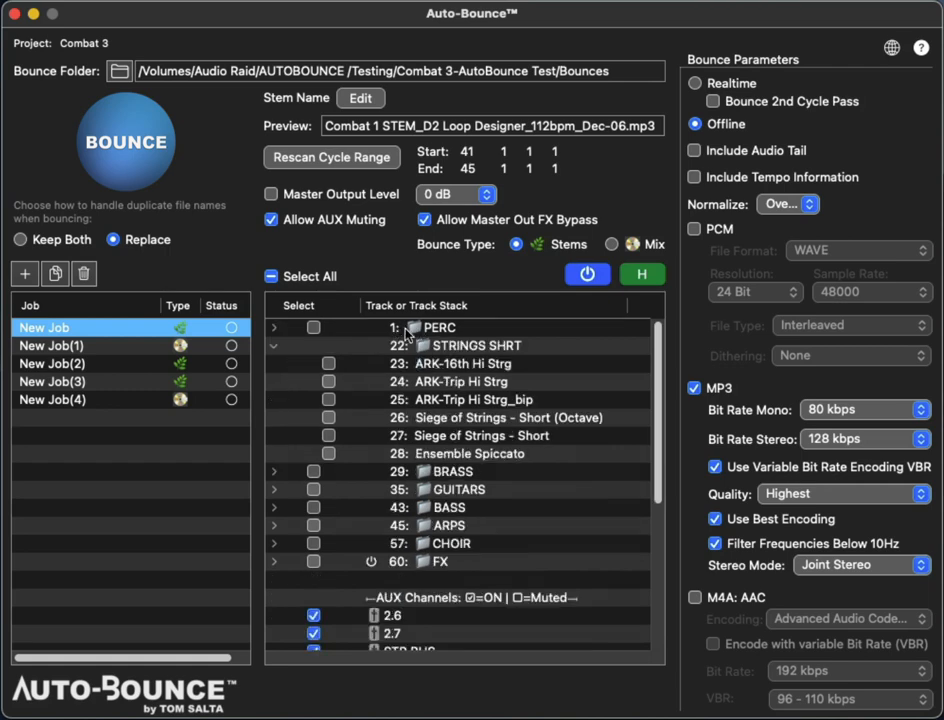
left_click(273, 331)
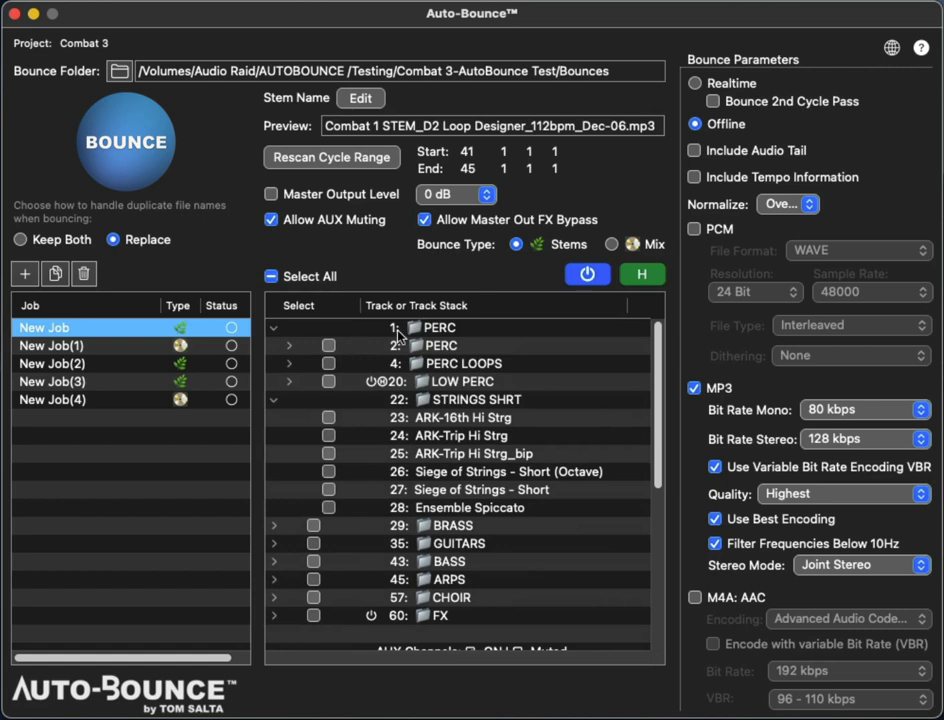
left_click(272, 400)
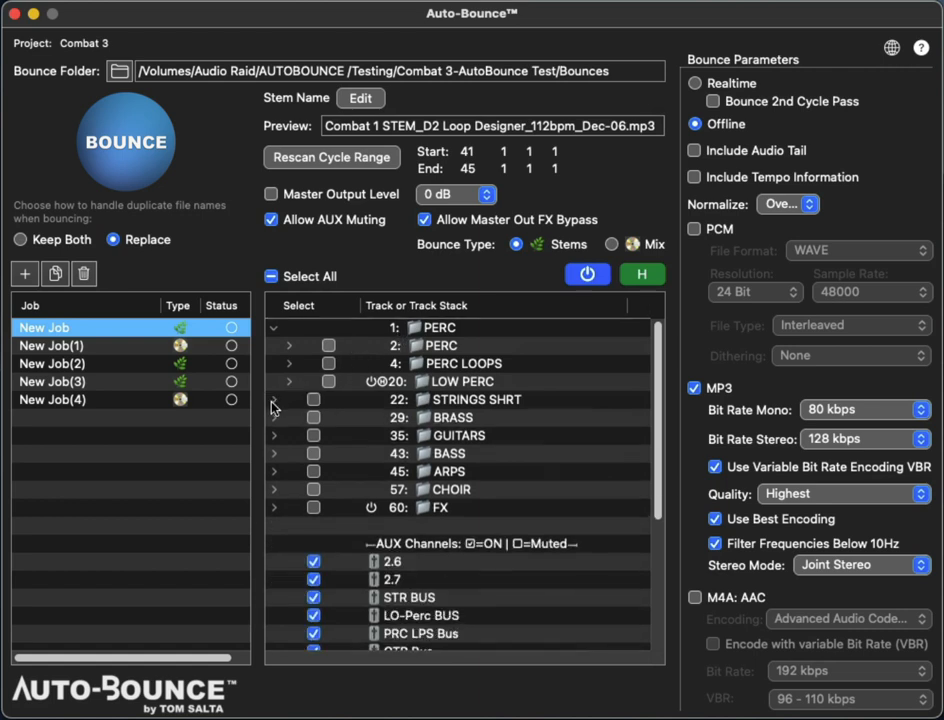
left_click(289, 348)
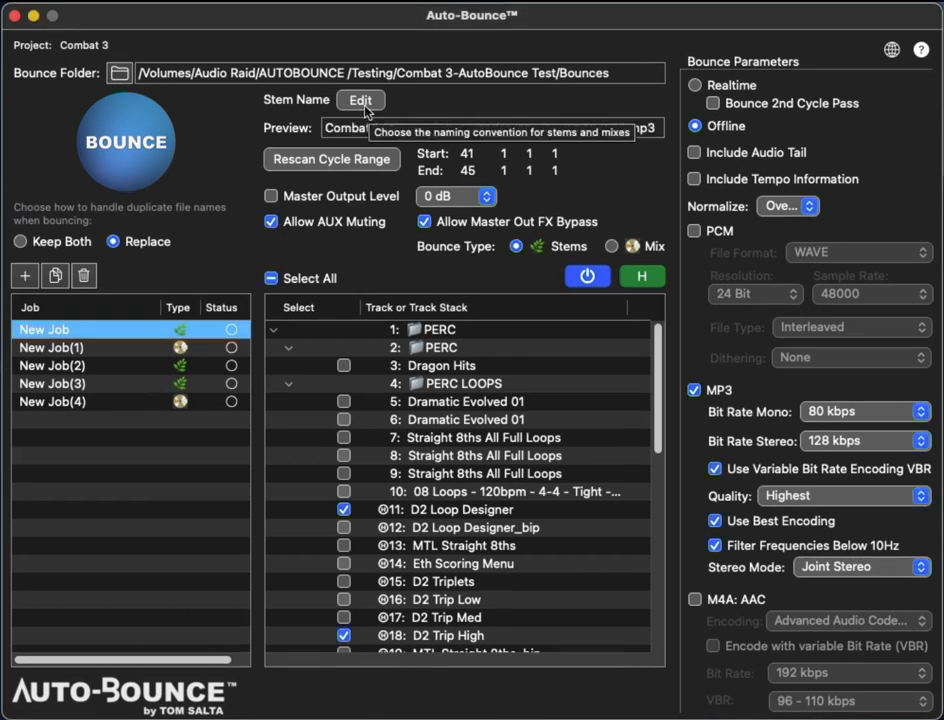
Open the stem name format for editing and remove its Sequence Number and Track Name items.
left_click(362, 101)
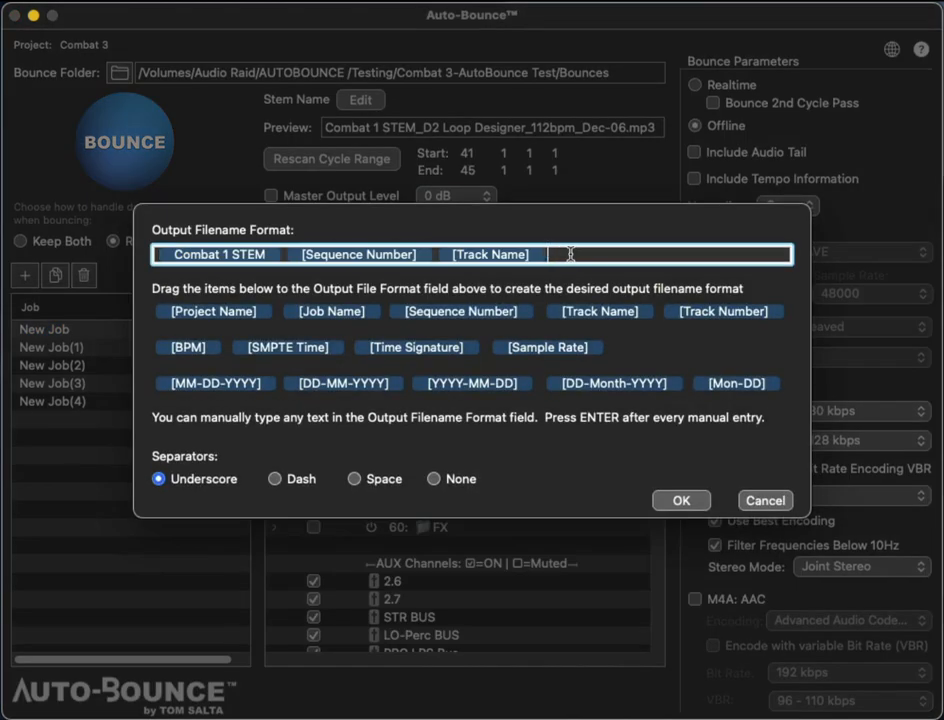
key("BackSpace")
key("BackSpace")
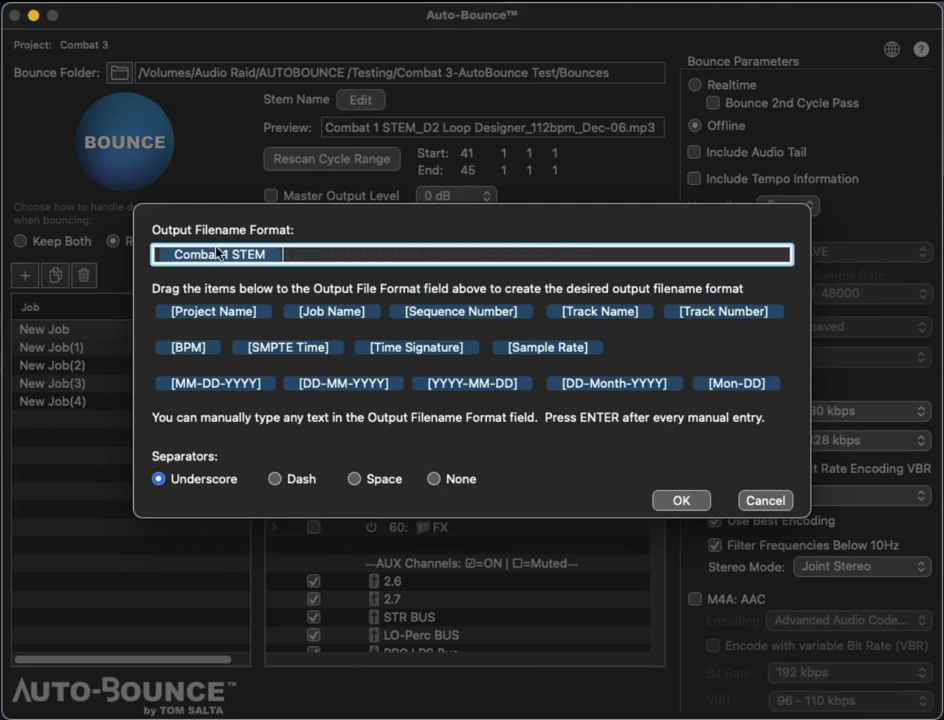
Add the Track Name item after Combat 1 STEM in the output filename format and remove it again.
left_click(212, 256)
left_click(287, 253)
left_click_drag(584, 313, 468, 254)
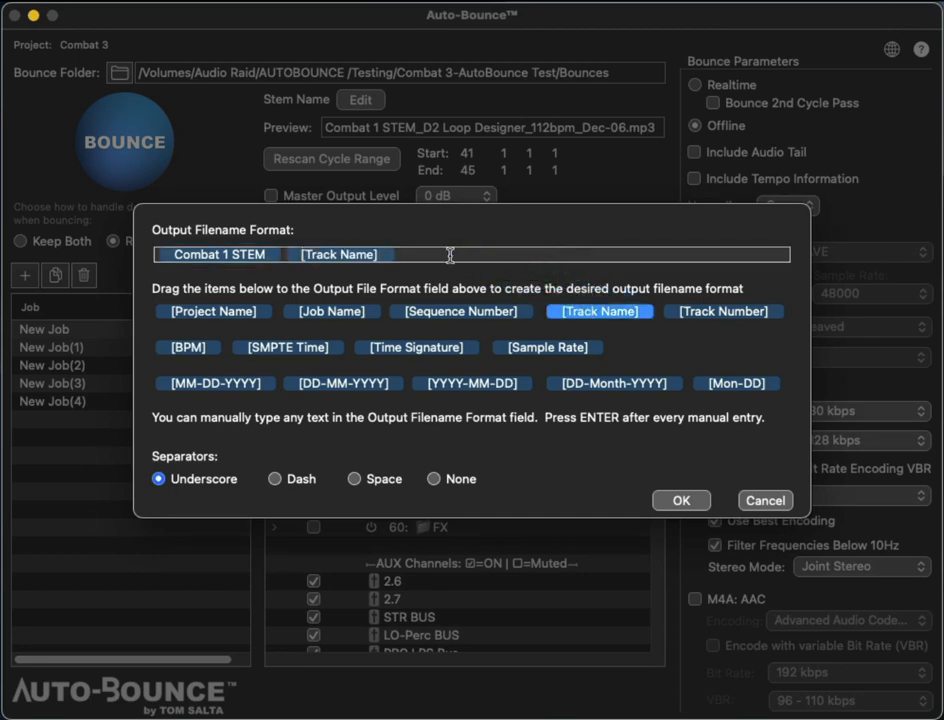
left_click(450, 255)
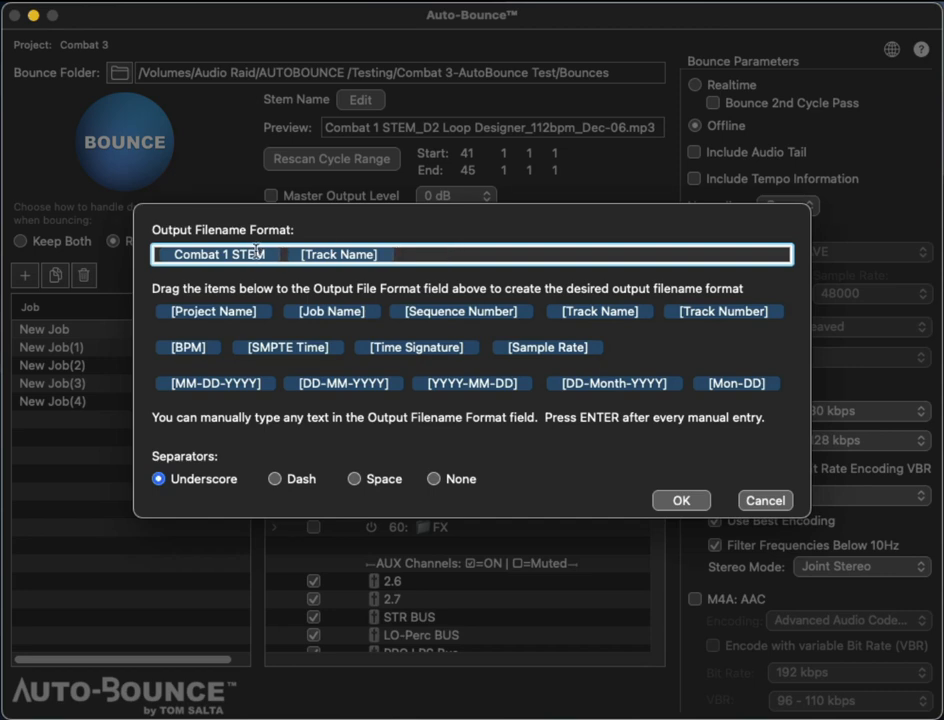
left_click(300, 257)
left_click(330, 256)
key("BackSpace")
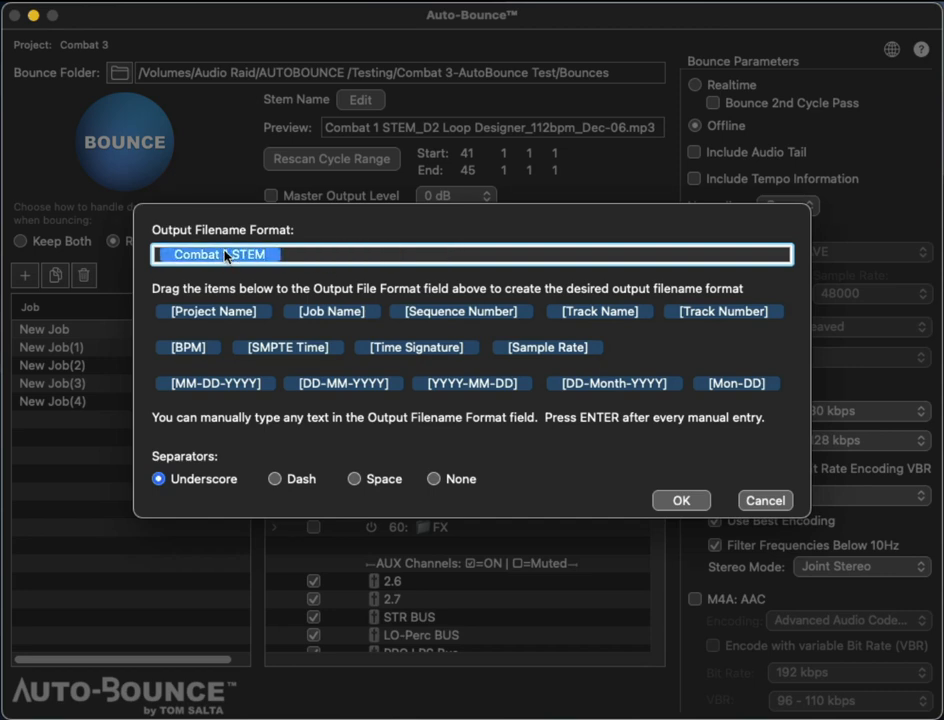
Enter the custom text "My name" after Combat 1 STEM in the output filename format and delete it again.
left_click(300, 251)
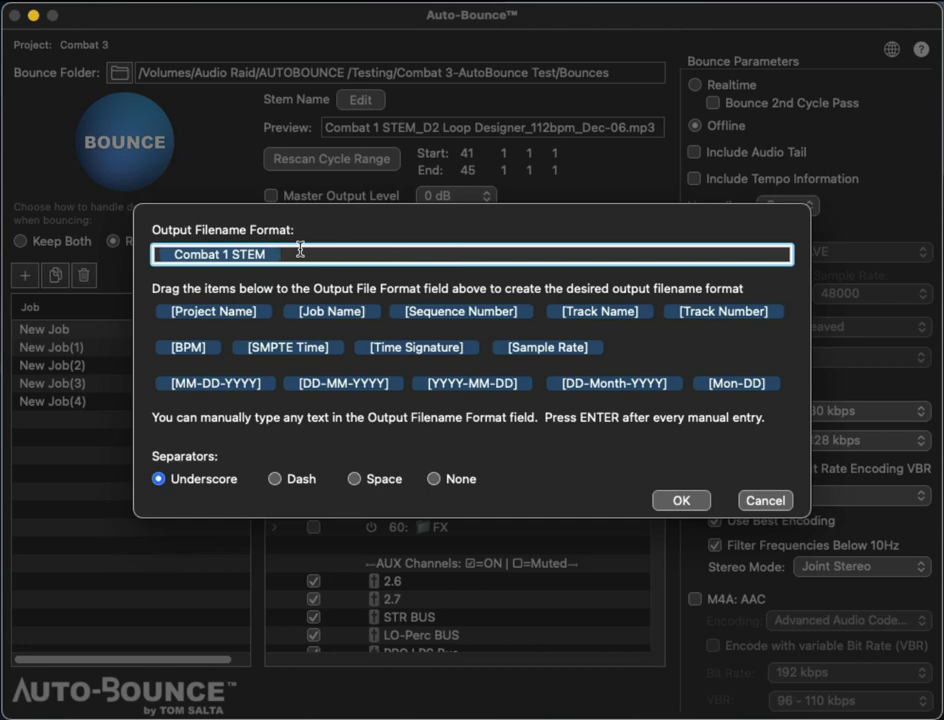
type("My name")
key("Return")
left_click(318, 256)
key("BackSpace")
Add Track Name and BPM after Combat 1 STEM and insert Sequence Number at the start of the filename format.
left_click_drag(320, 307, 215, 309)
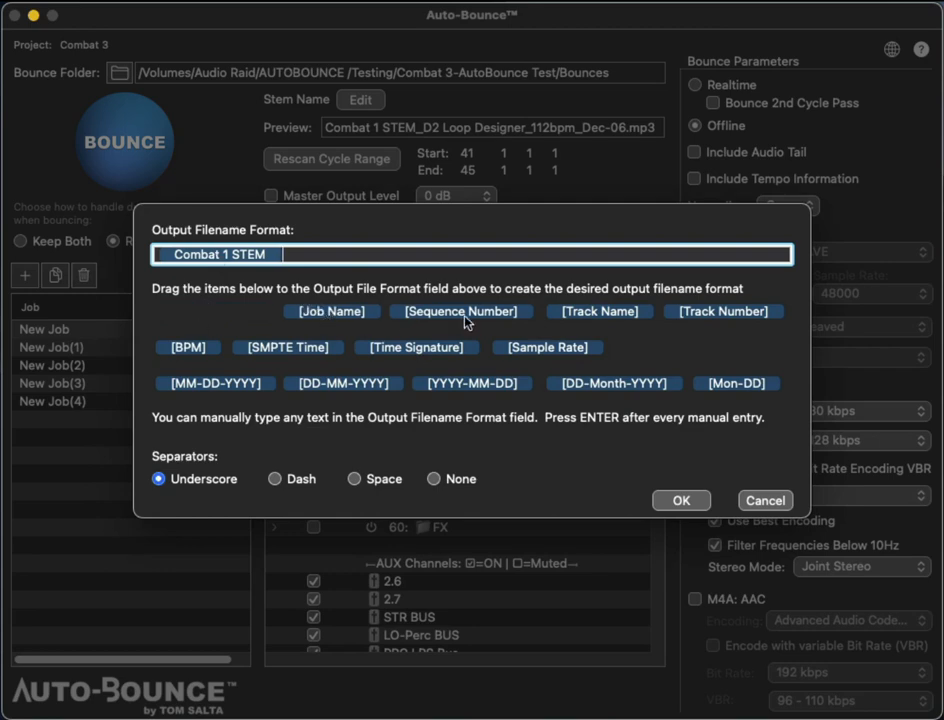
left_click_drag(577, 315, 495, 260)
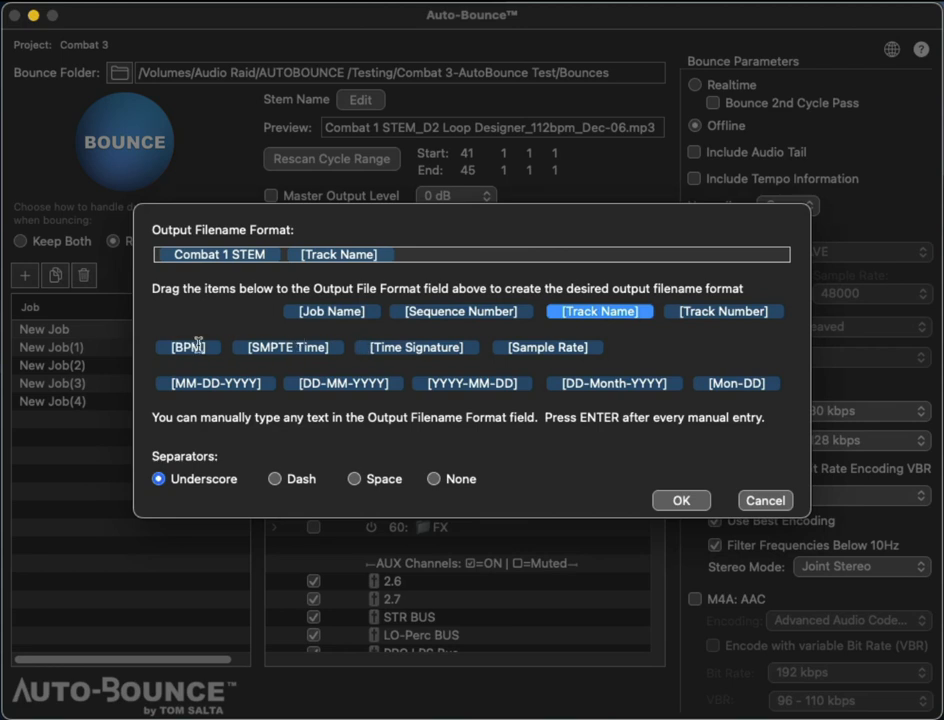
left_click_drag(186, 347, 425, 263)
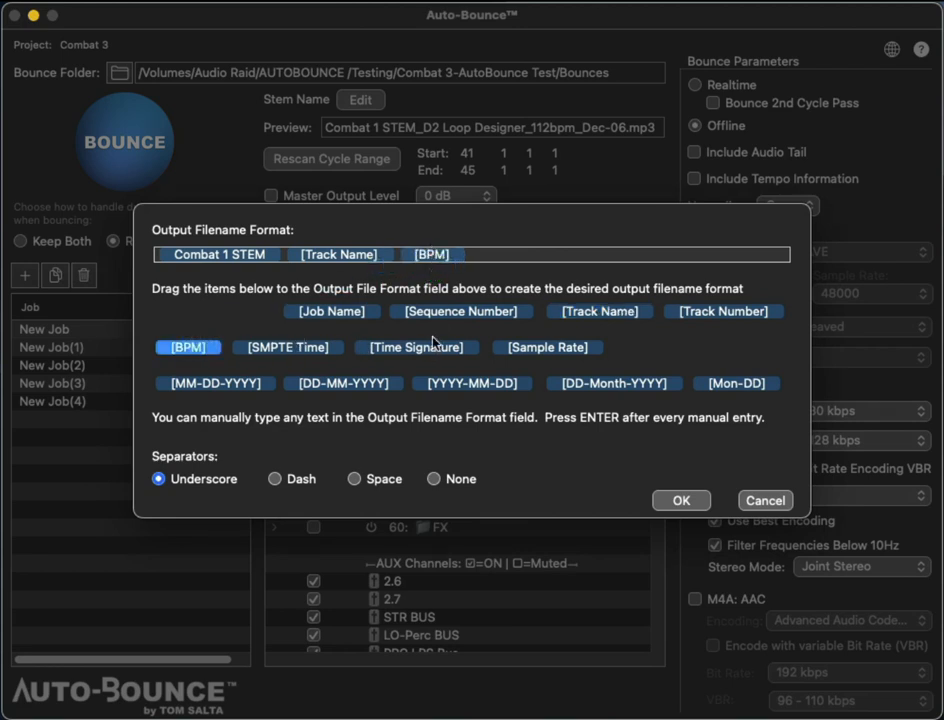
left_click_drag(453, 314, 185, 262)
Cut all the items from the output filename format and paste them back in.
left_click_drag(637, 259, 217, 239)
key("super+x")
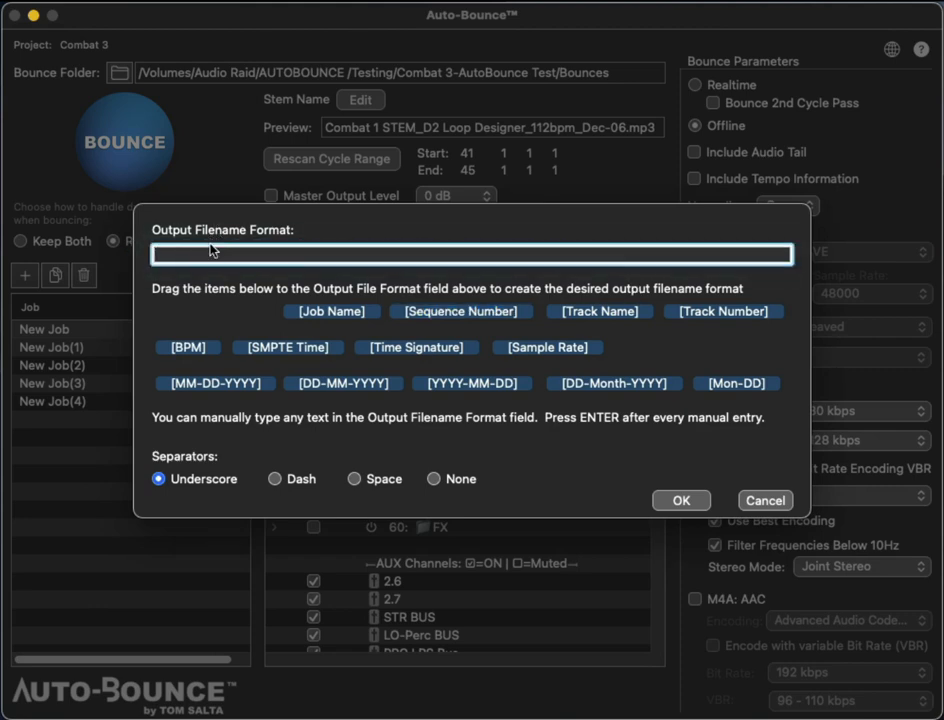
key("super+v")
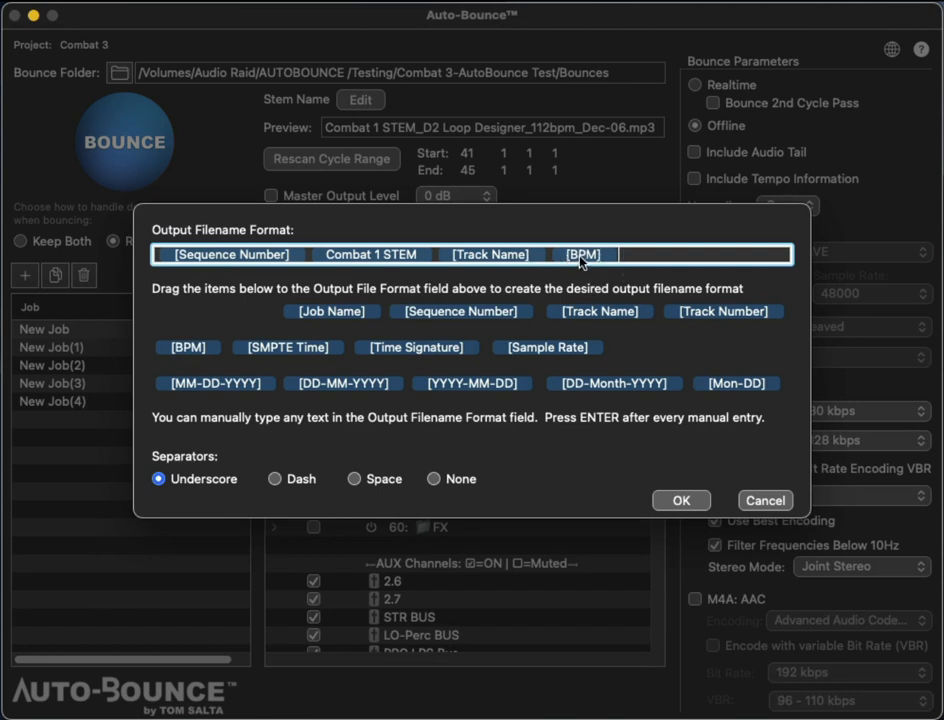
Clear the output filename format by removing BPM, Sequence Number, Track Name and Combat 1 STEM.
left_click(585, 255)
key("BackSpace")
left_click(253, 255)
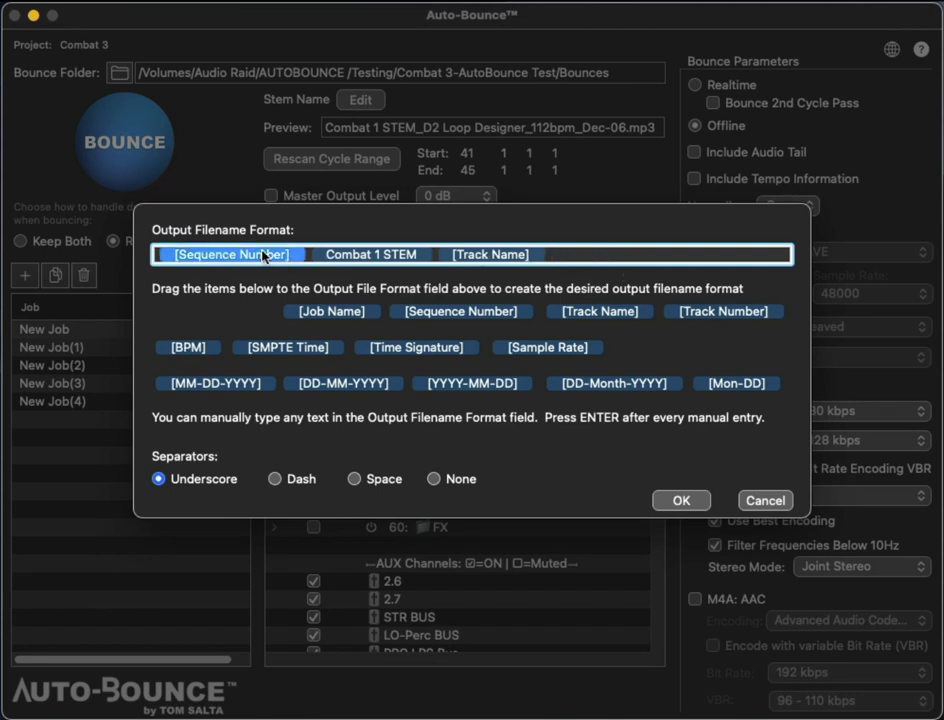
key("BackSpace")
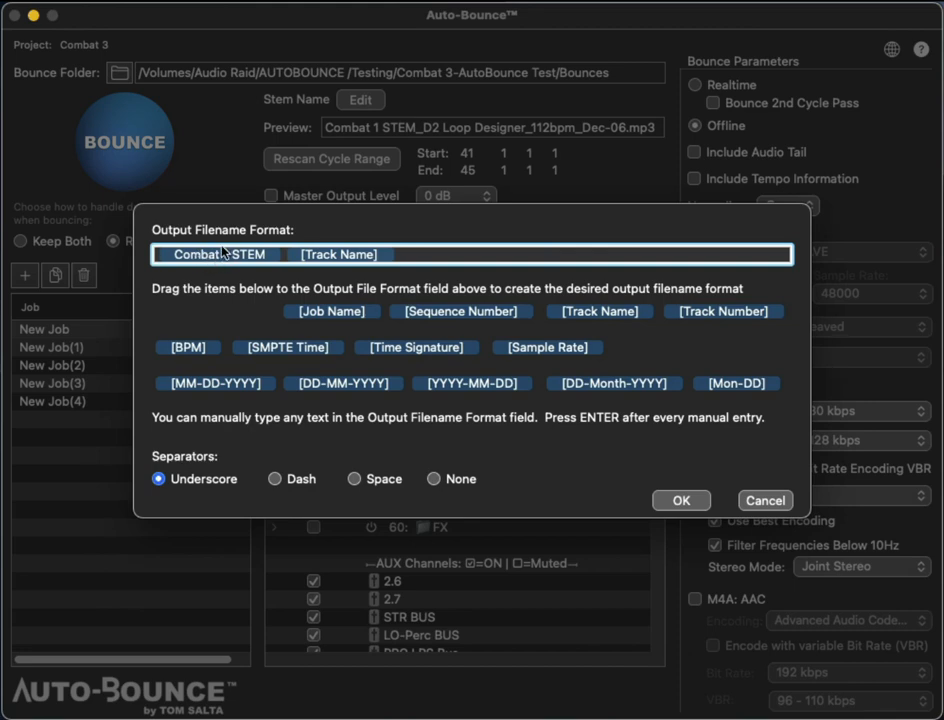
left_click(342, 256)
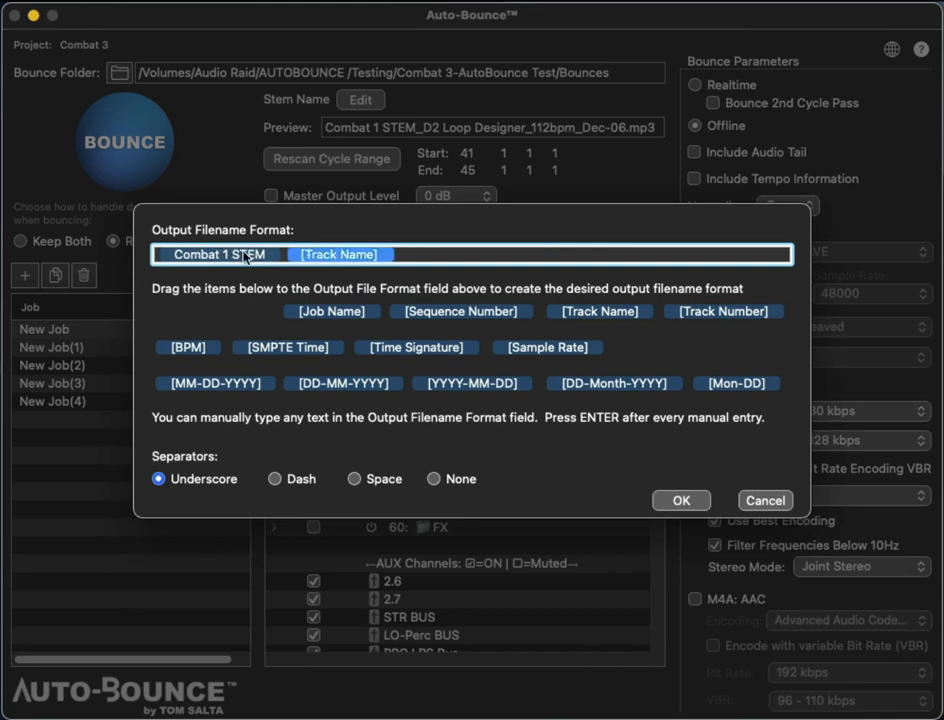
left_click(416, 256)
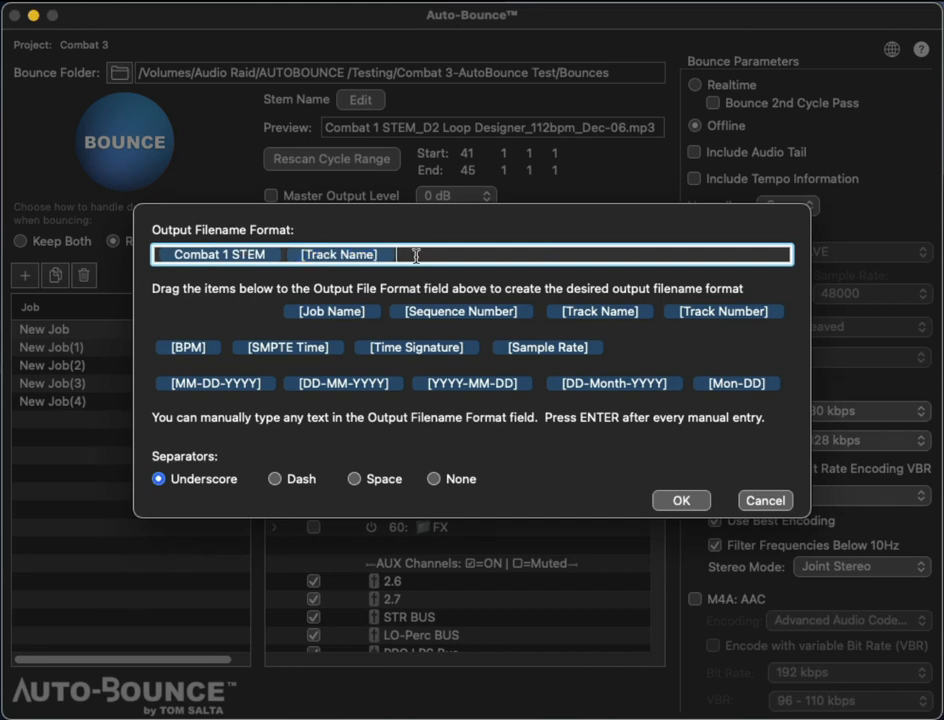
key("BackSpace")
key("BackSpace")
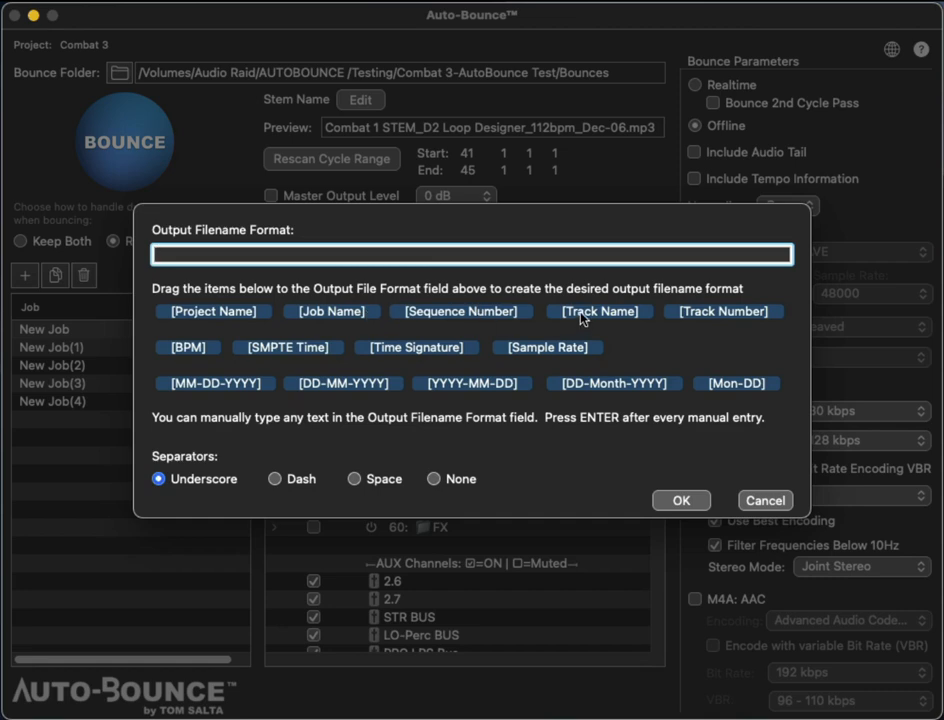
Build the filename format as Project Name, Track Name, Time Signature and BPM, adding and removing SMPTE Time along the way.
left_click_drag(582, 319, 334, 254)
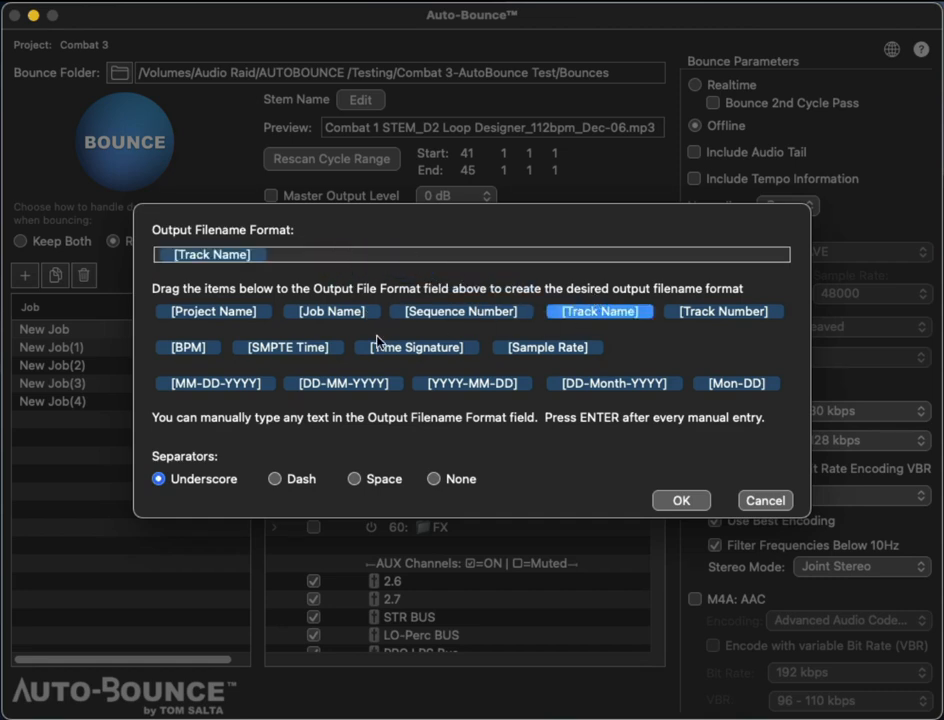
left_click_drag(306, 350, 333, 252)
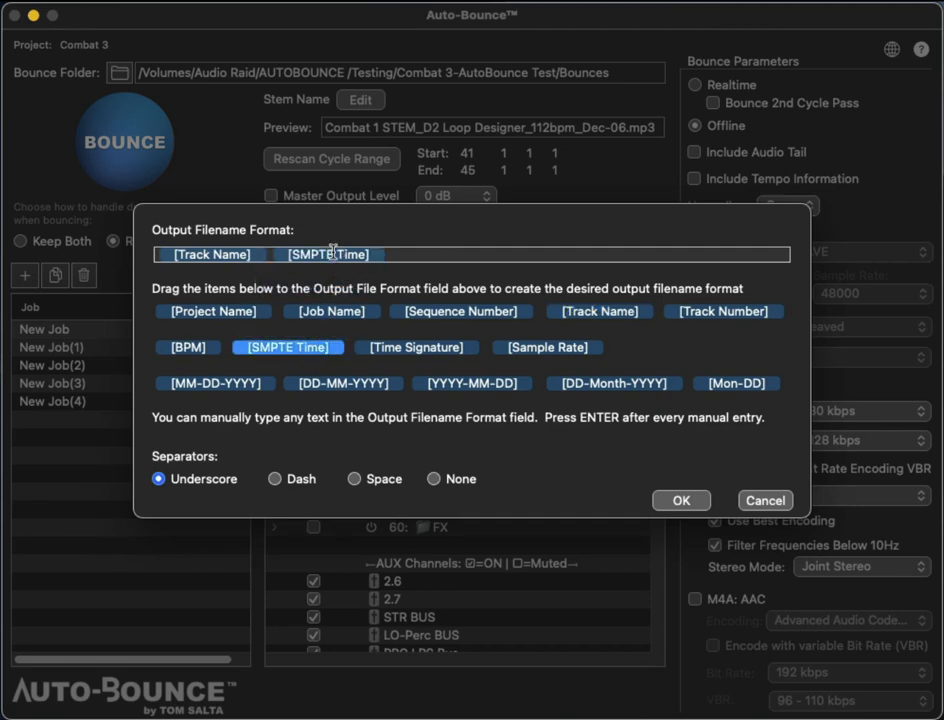
left_click_drag(190, 311, 158, 257)
left_click(448, 256)
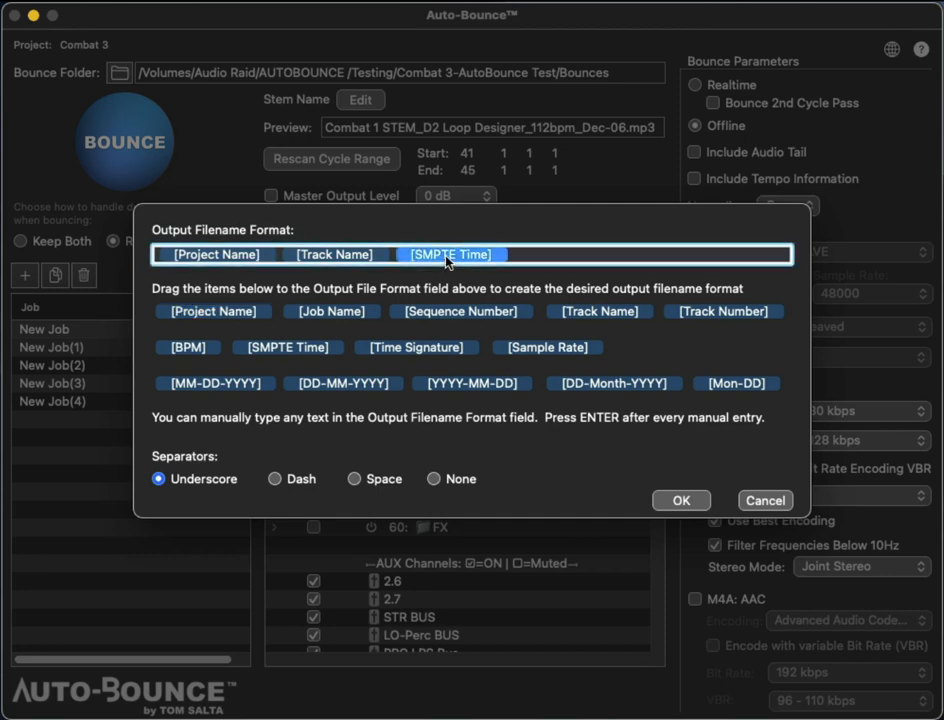
key("BackSpace")
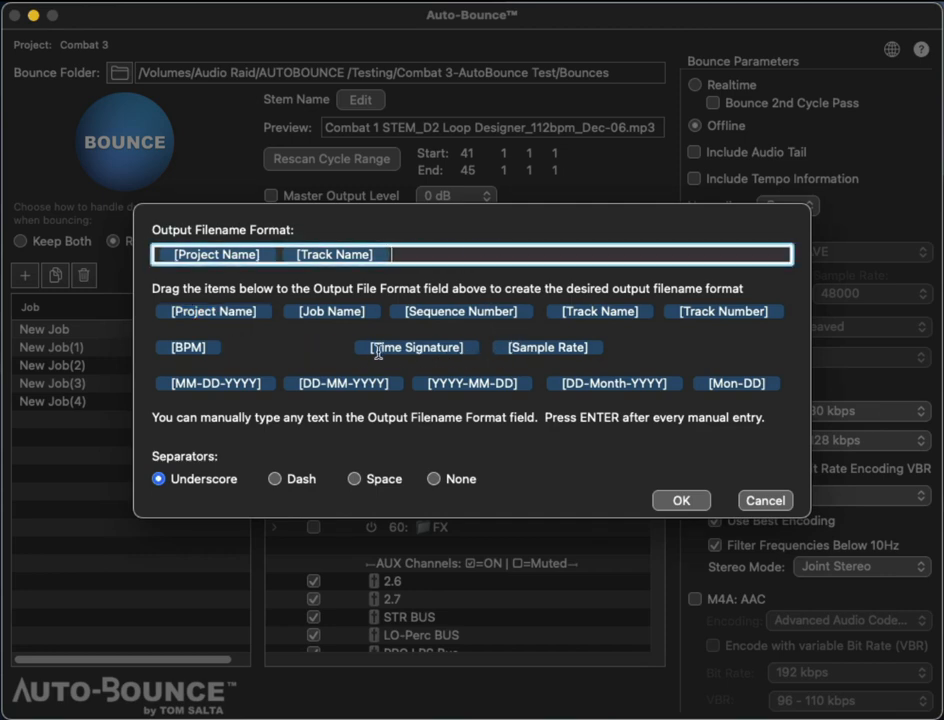
left_click_drag(386, 348, 420, 258)
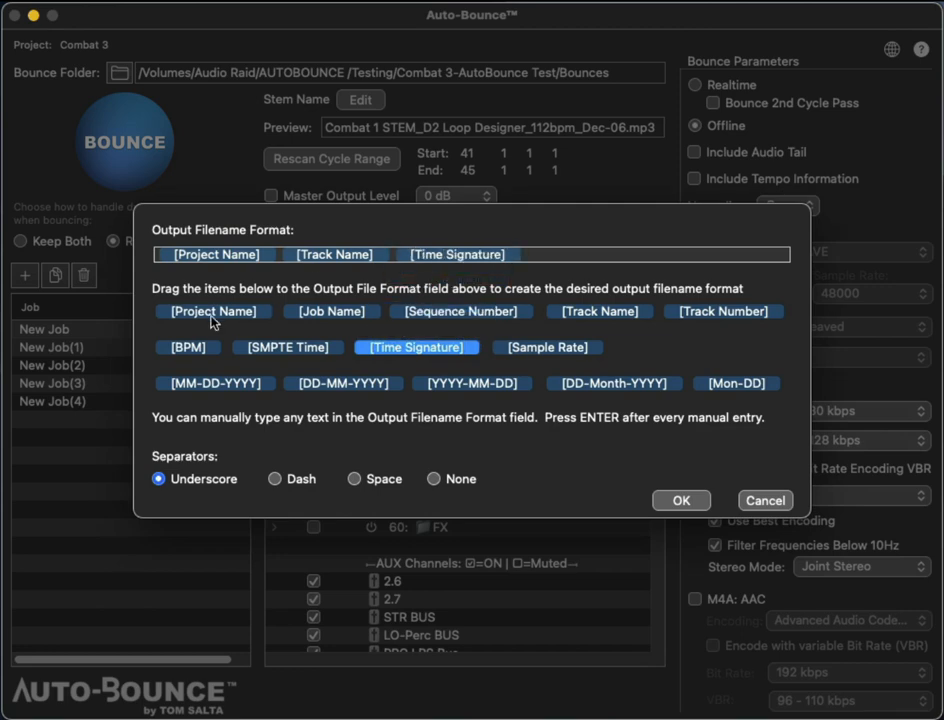
mouse_move(197, 348)
left_mouse_down()
mouse_move(531, 249)
mouse_move(550, 268)
mouse_move(562, 250)
left_mouse_up()
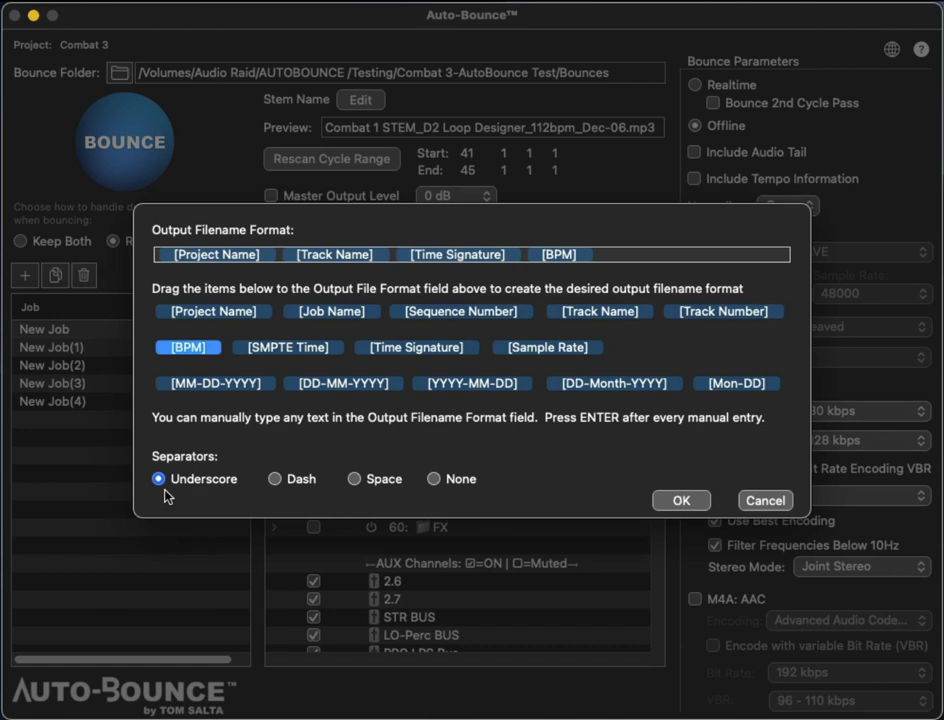
Try the Dash and Space separators for the filename format and set the separator to None.
left_click(275, 480)
left_click(353, 480)
left_click(434, 480)
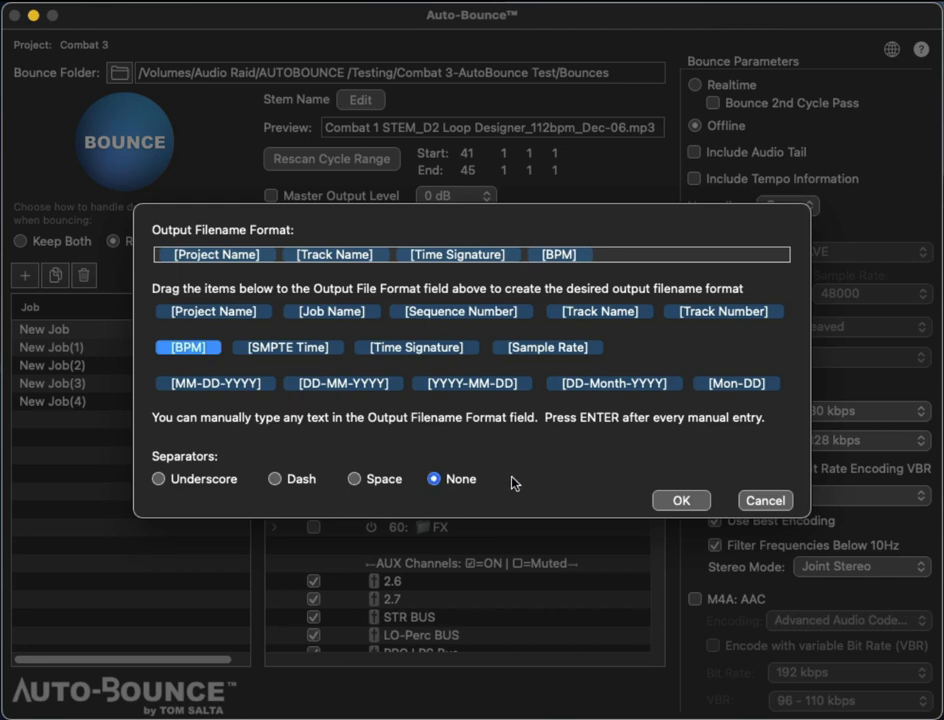